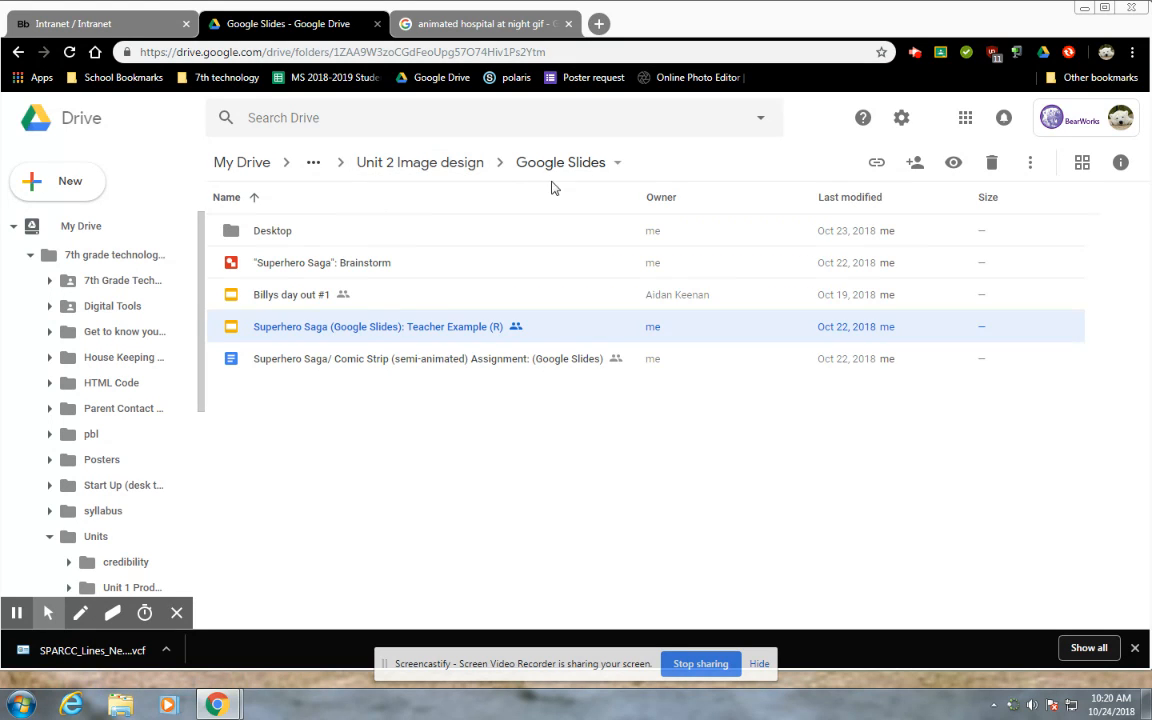
- Go back up through the parent folders to the 7th grade technology folder in Drive
{"action": "left_click", "coordinate": [17, 52]}
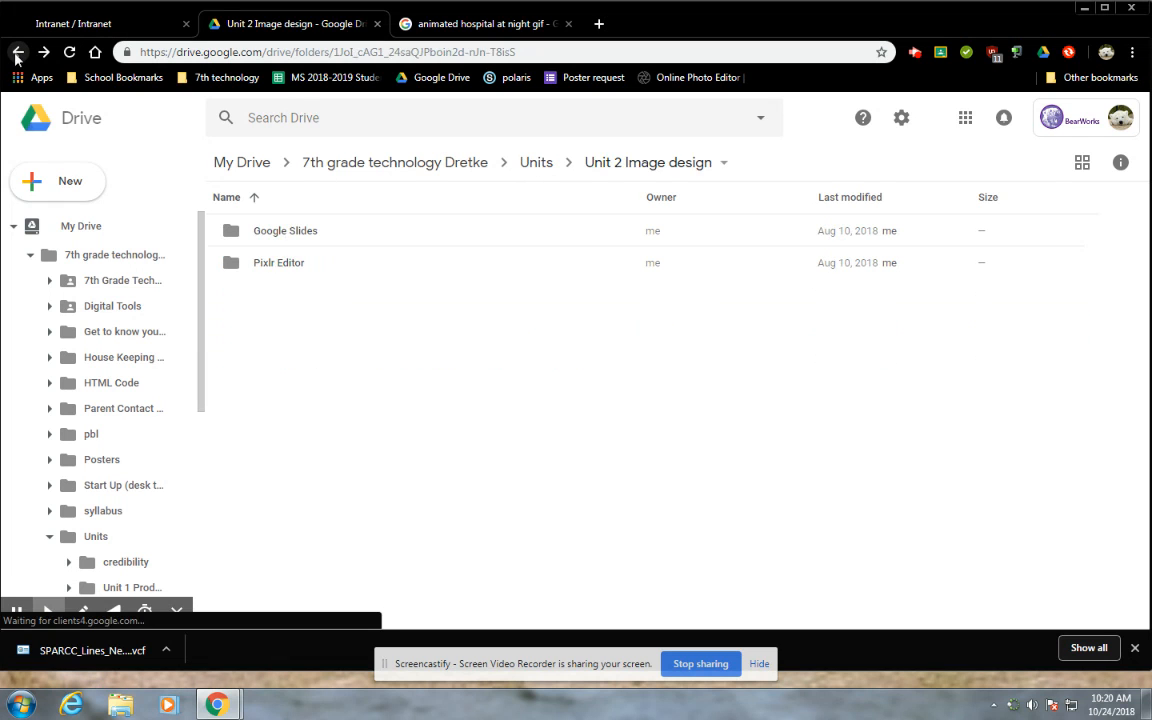
{"action": "left_click", "coordinate": [17, 52]}
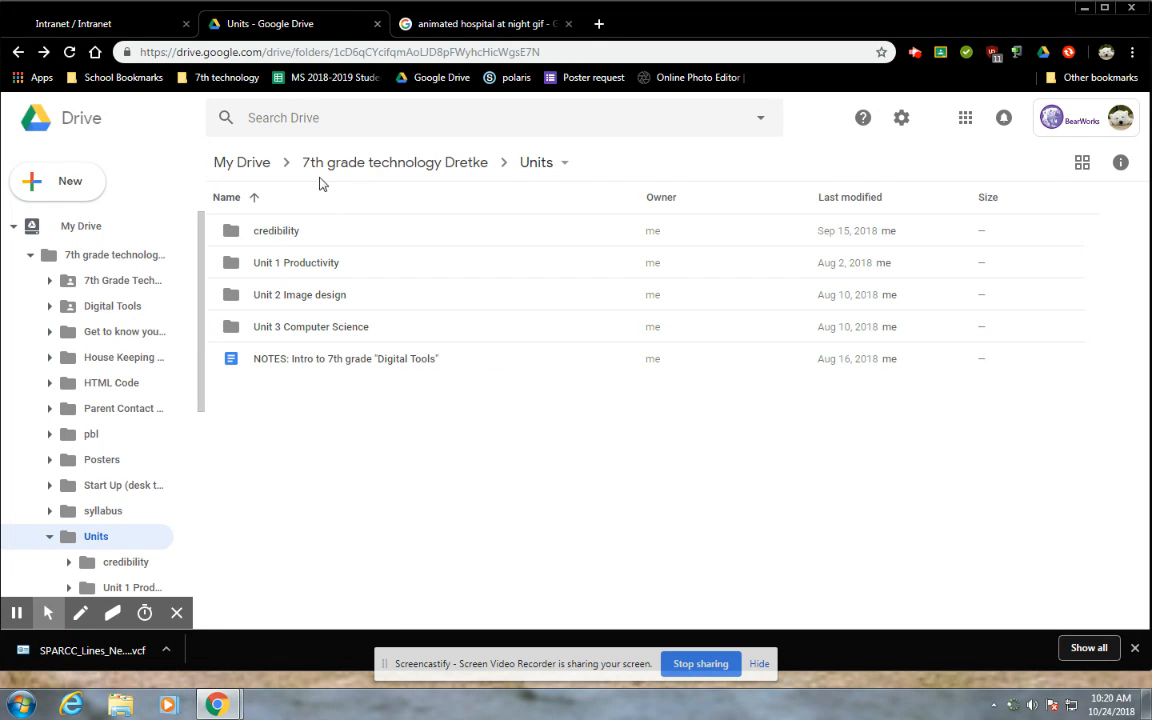
{"action": "left_click", "coordinate": [525, 170]}
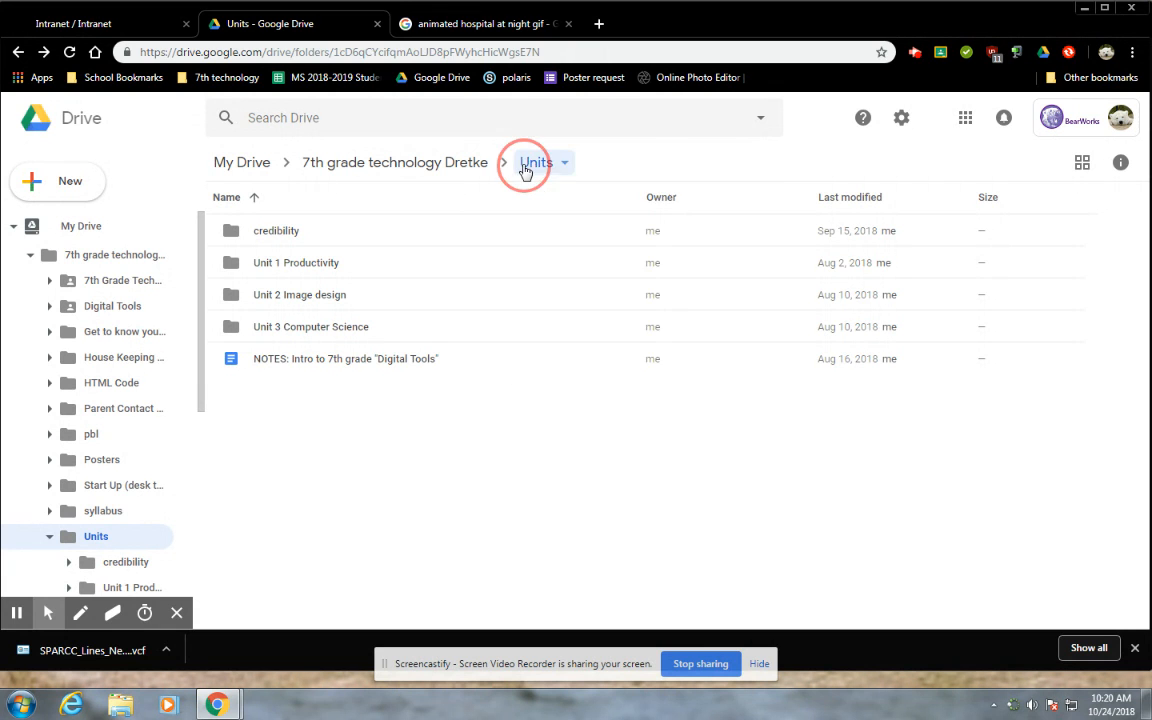
{"action": "left_click", "coordinate": [470, 166]}
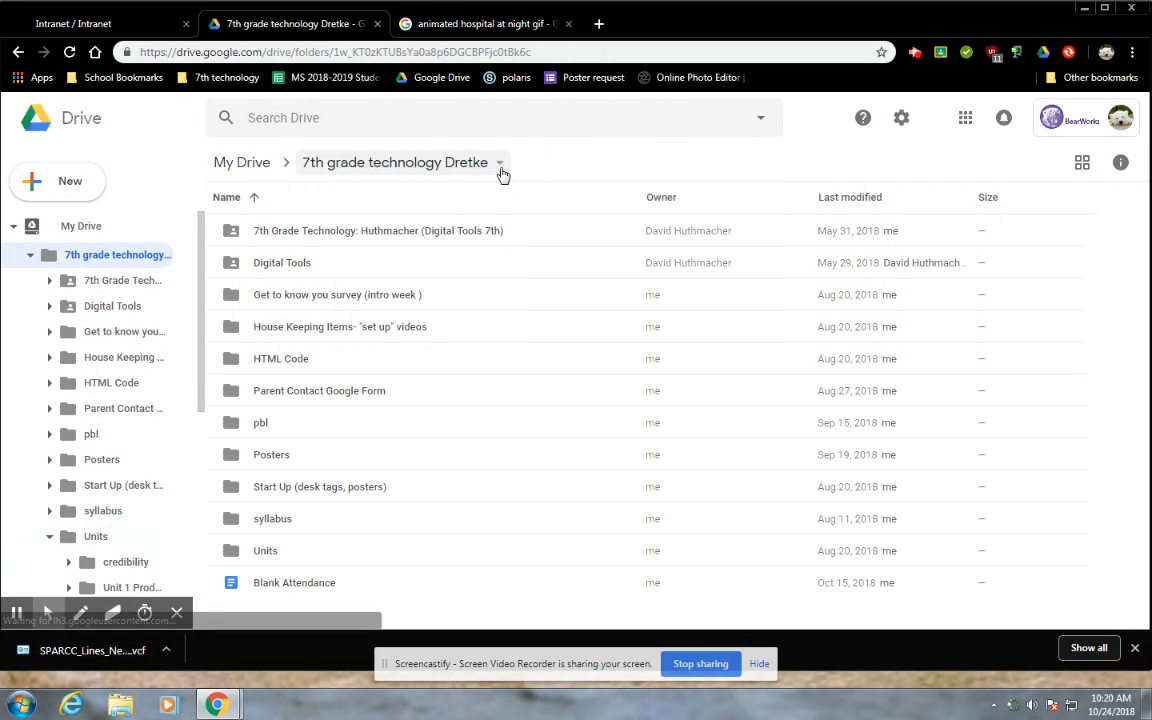
- Open the Units folder, its Unit 2 Image design subfolder, and the Google Slides folder inside it
{"action": "double_click", "coordinate": [266, 550]}
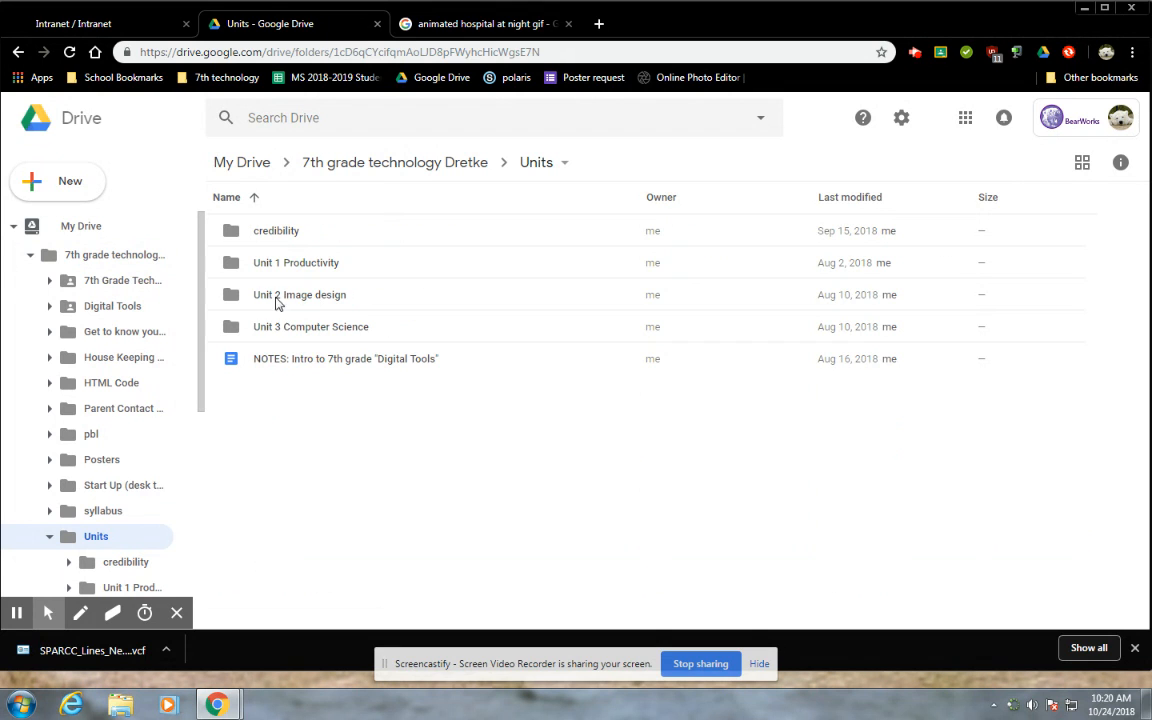
{"action": "double_click", "coordinate": [285, 296]}
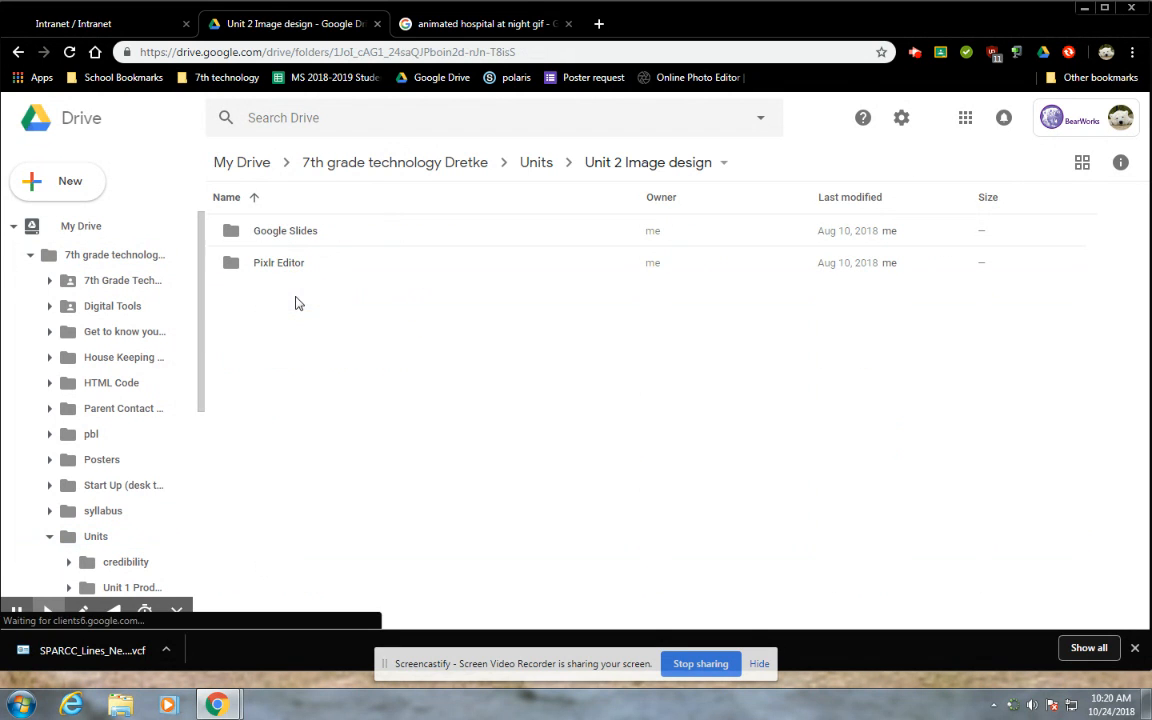
{"action": "double_click", "coordinate": [287, 237]}
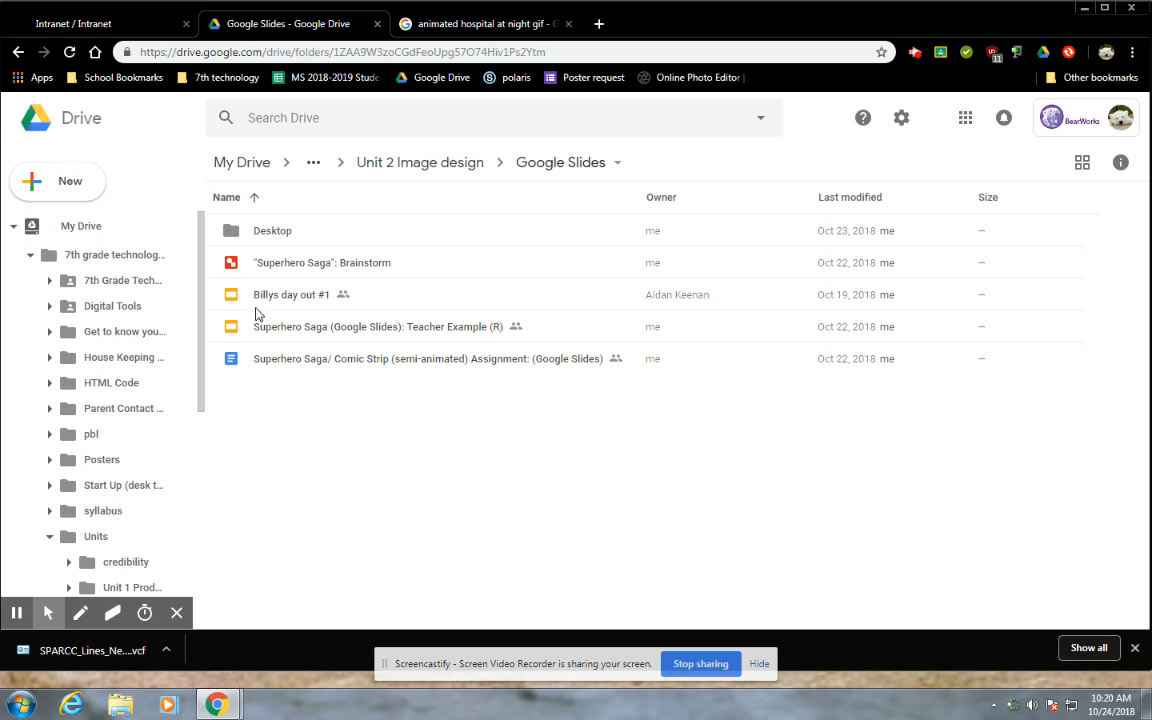
- Create a blank Google Slides presentation in the Google Slides folder and rename it Superhero Saga
{"action": "left_click", "coordinate": [70, 183]}
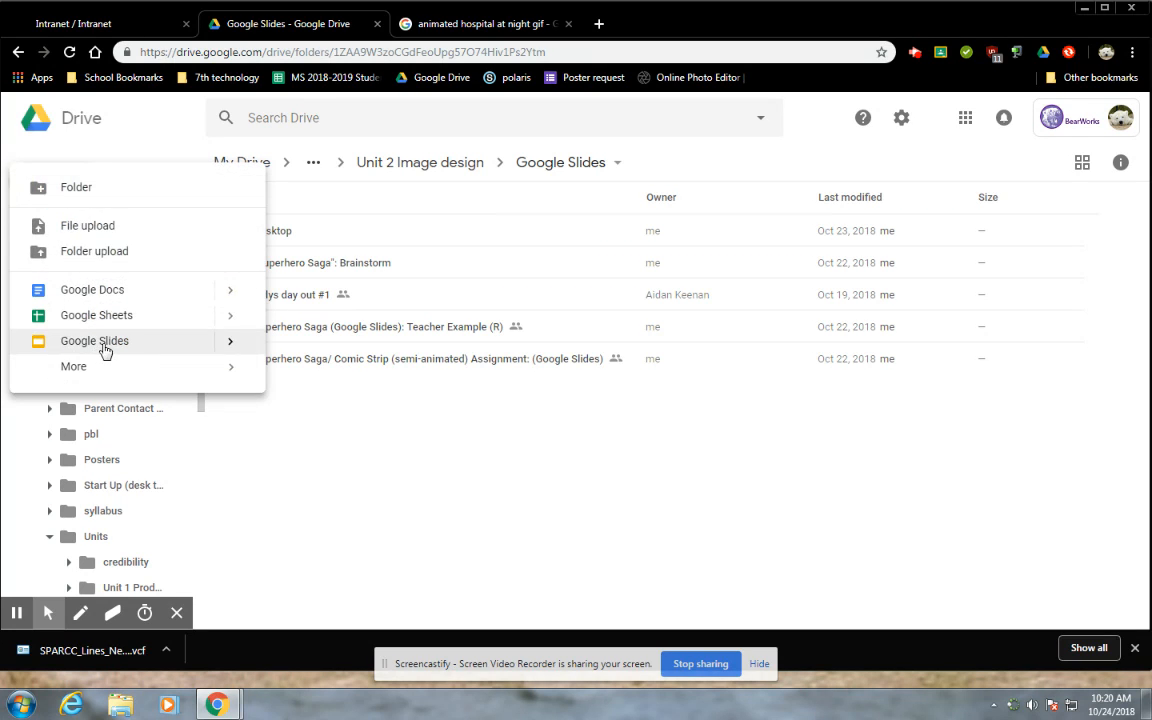
{"action": "left_click", "coordinate": [90, 348]}
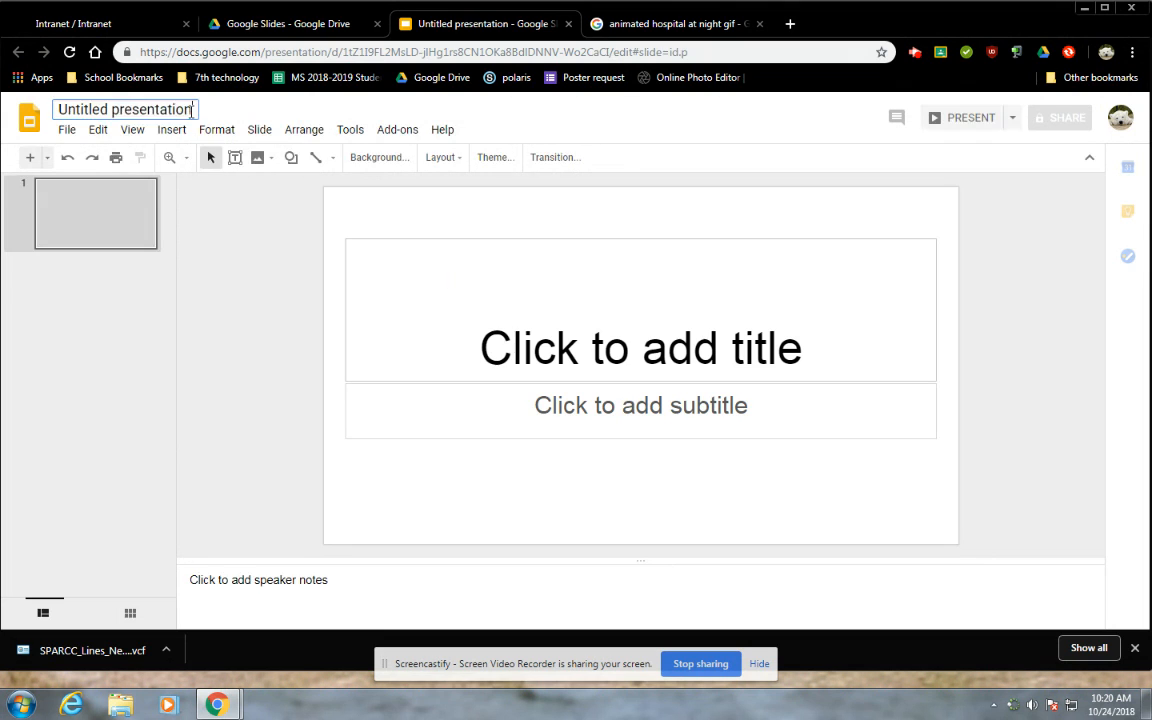
{"action": "left_click", "coordinate": [190, 110]}
{"action": "key", "text": "BackSpace"}
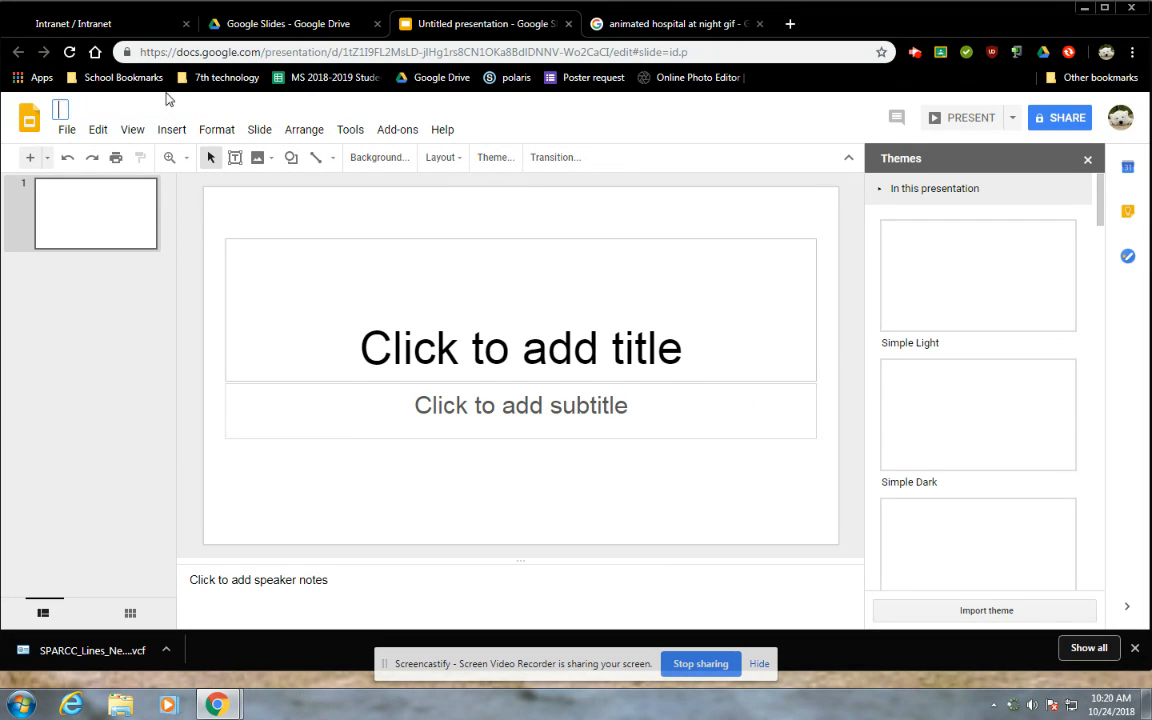
{"action": "type", "text": "S"}
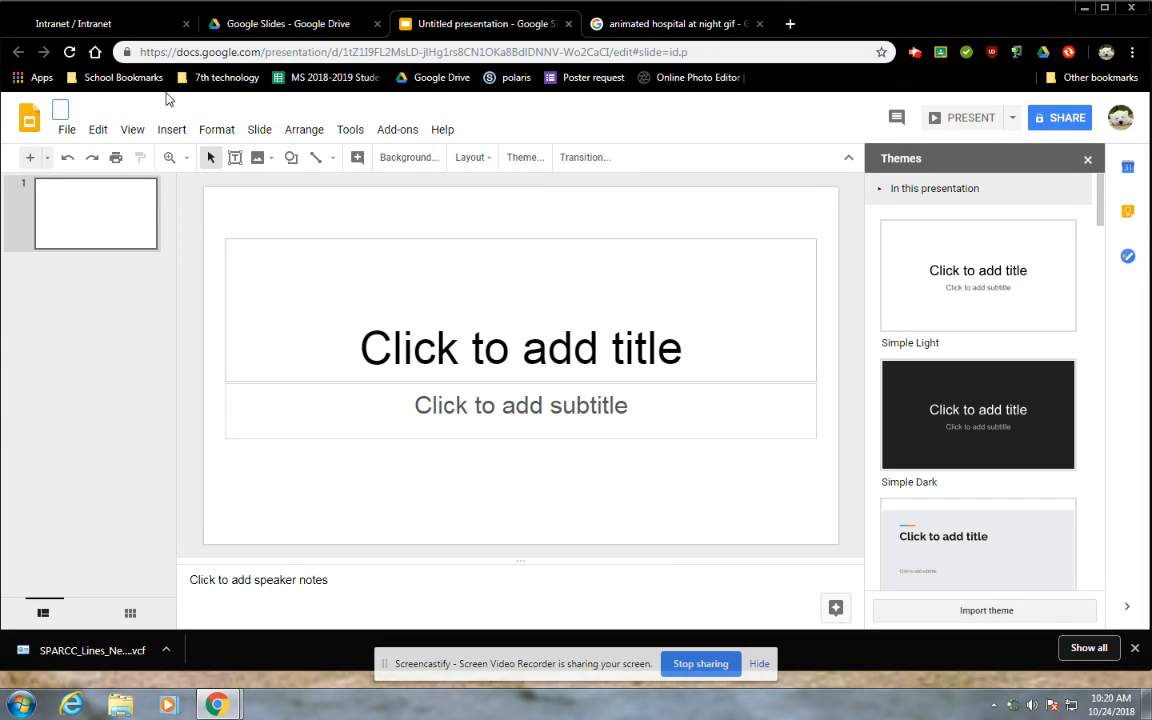
{"action": "type", "text": "uperhe"}
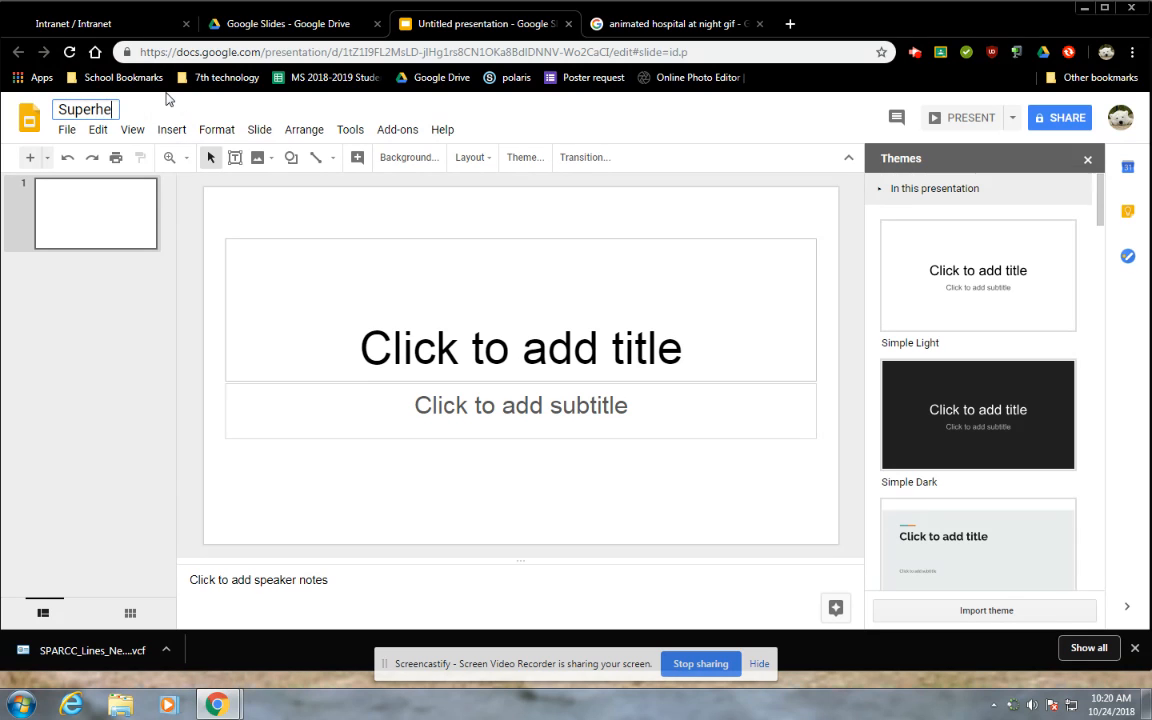
{"action": "type", "text": "ro Saga"}
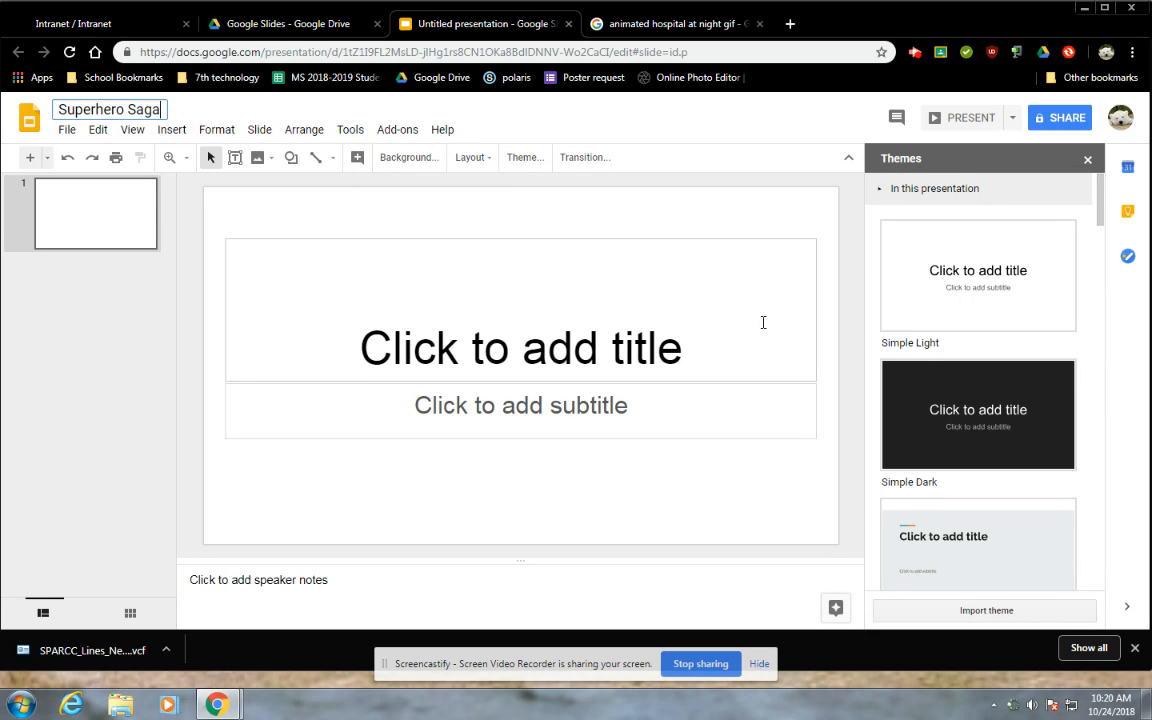
{"action": "key", "text": "Return"}
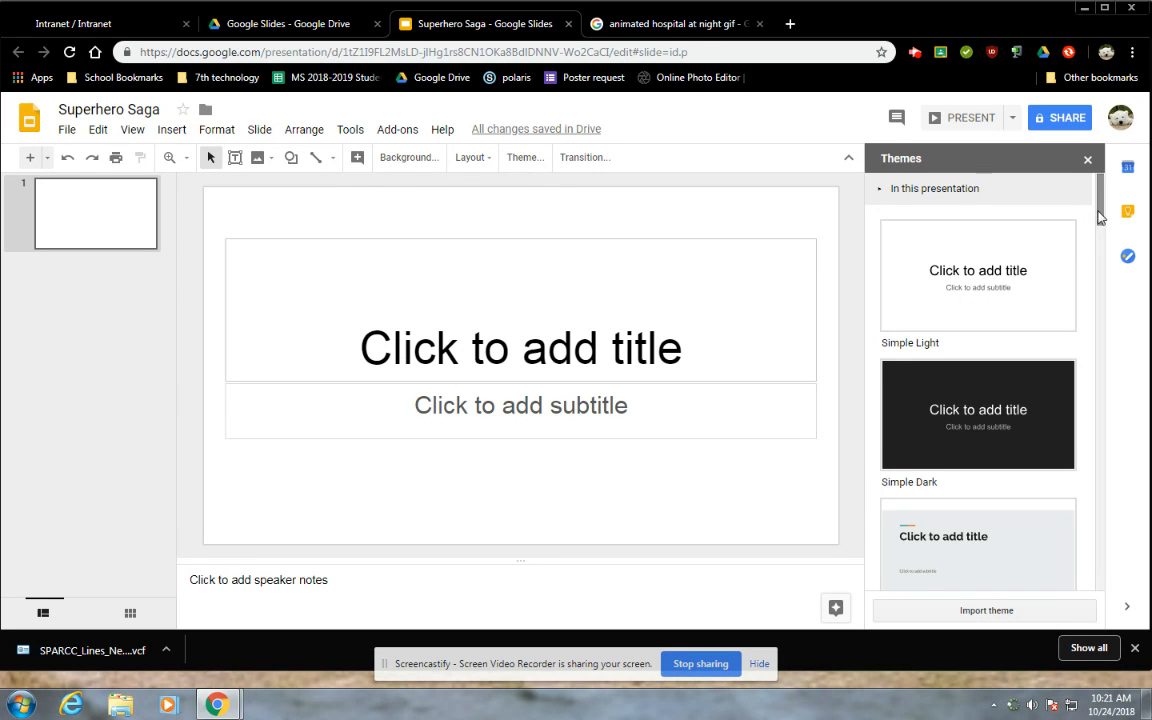
- Browse the available presentation themes and close the theme selection without applying one
{"action": "scroll", "coordinate": [1103, 285], "scroll_direction": "down", "scroll_amount": 5}
{"action": "left_click_drag", "start_coordinate": [1103, 287], "coordinate": [1110, 232]}
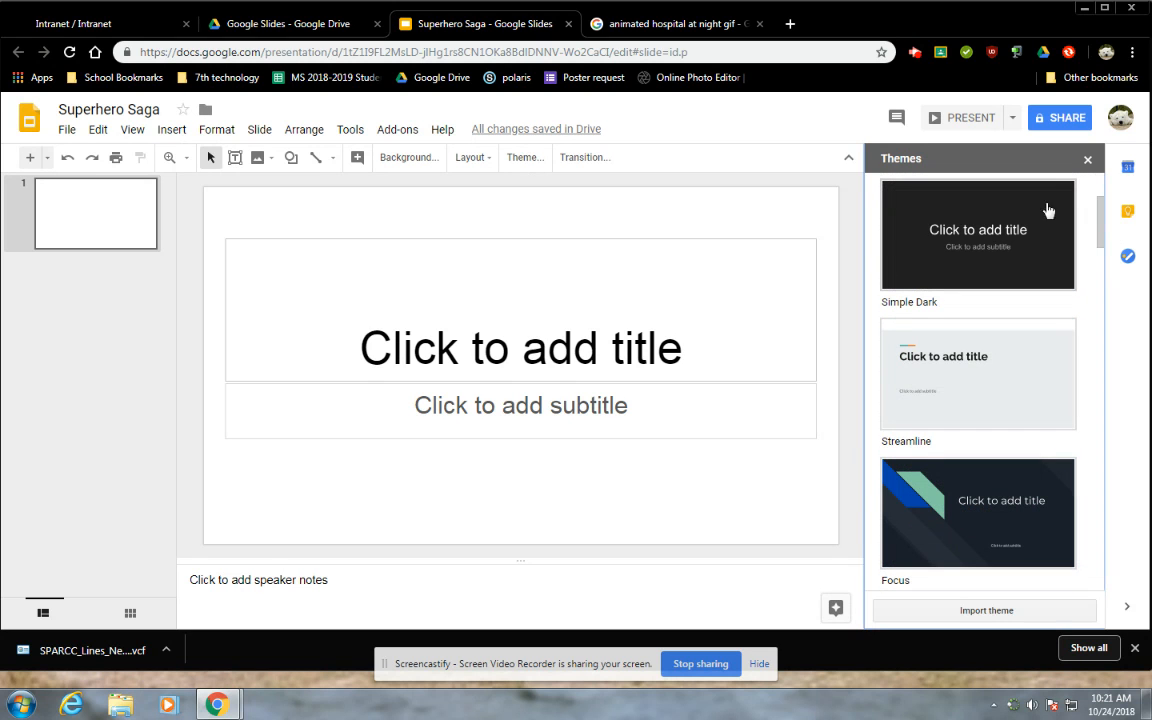
{"action": "left_click", "coordinate": [1089, 163]}
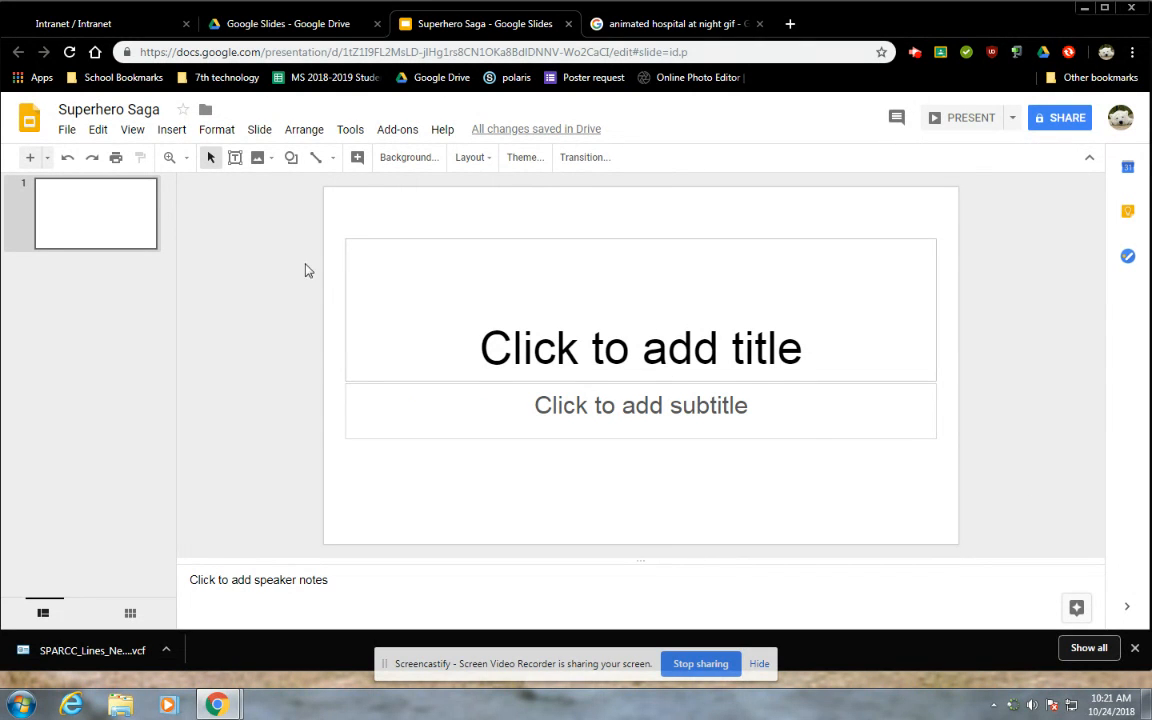
- Delete the title and subtitle placeholders from the first slide to leave it blank
{"action": "left_click", "coordinate": [648, 355]}
{"action": "left_click", "coordinate": [650, 415]}
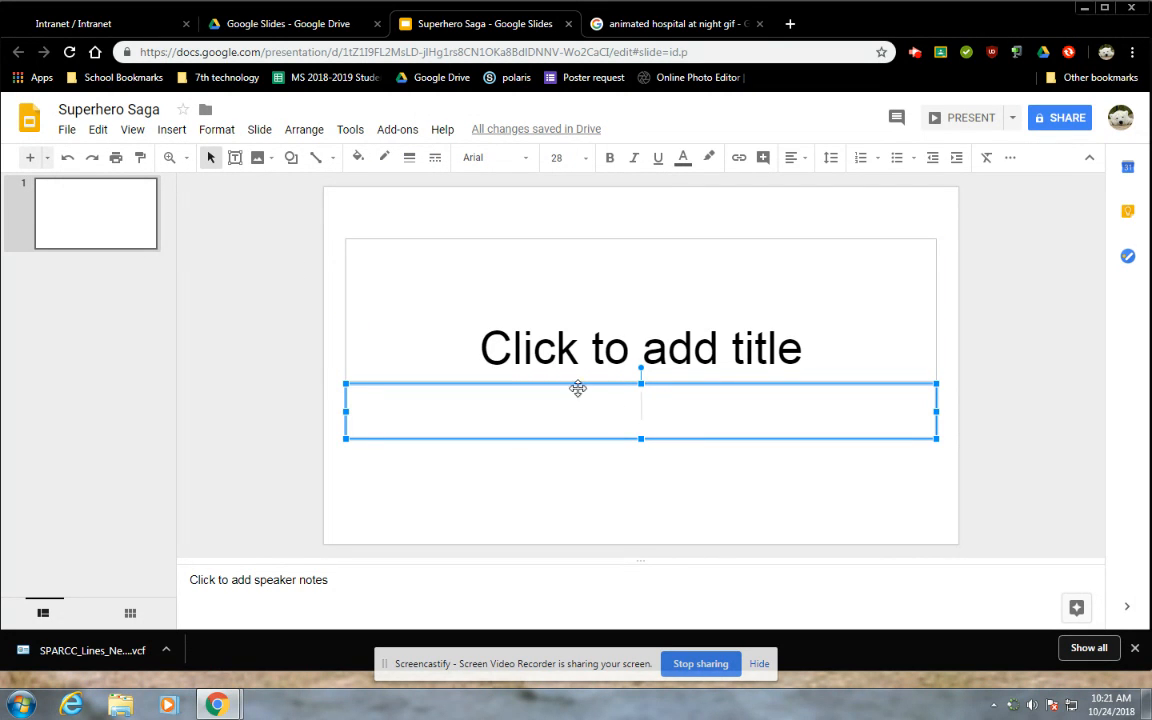
{"action": "left_click", "coordinate": [693, 351]}
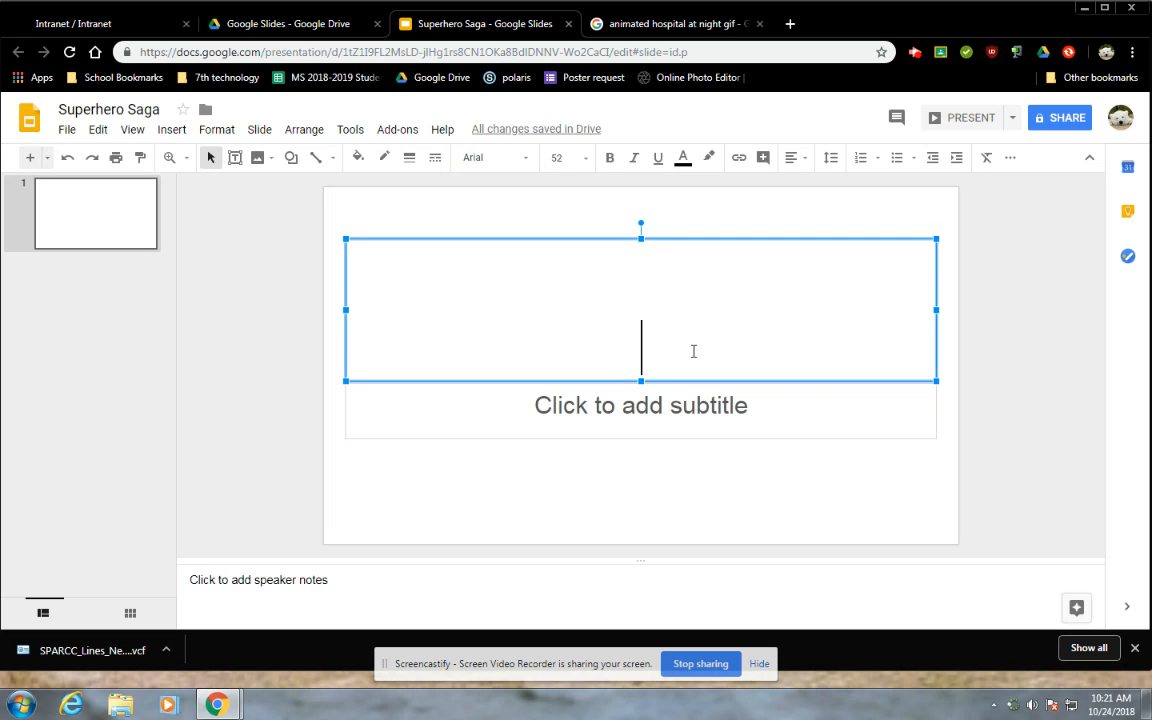
{"action": "left_click", "coordinate": [727, 240]}
{"action": "key", "text": "Delete"}
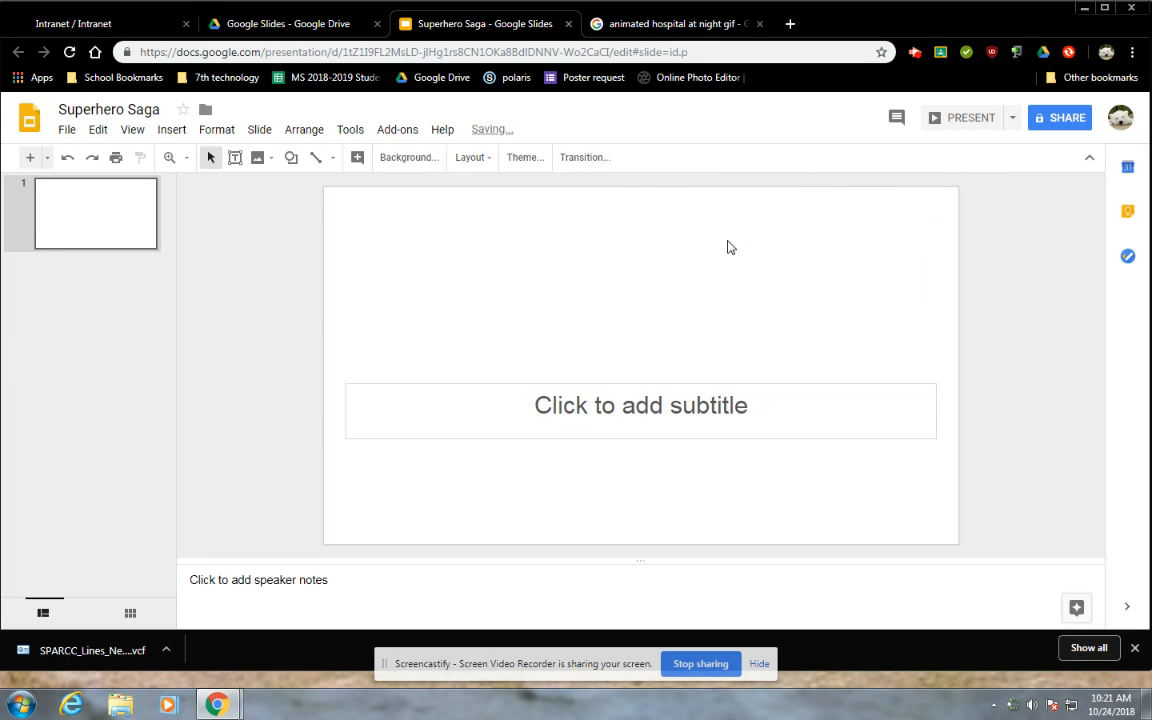
{"action": "left_click", "coordinate": [663, 408]}
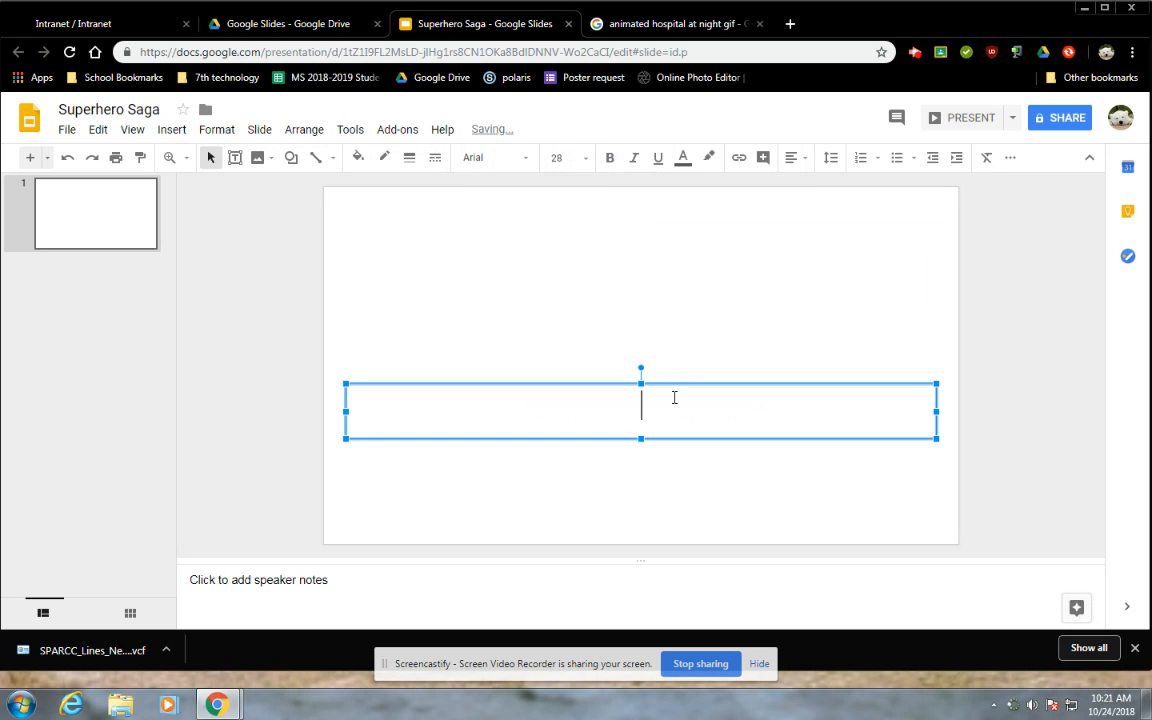
{"action": "left_click", "coordinate": [689, 384]}
{"action": "key", "text": "Delete"}
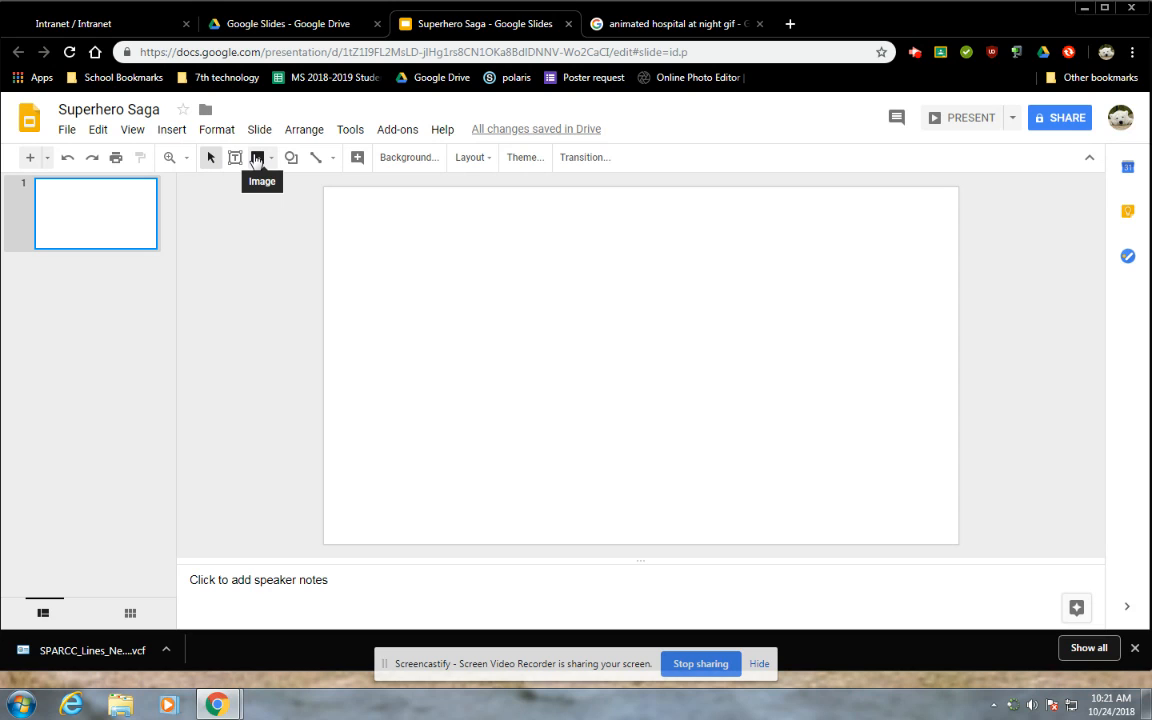
- Examine the available file, editing, view and insert commands, including the callout shapes
{"action": "left_click", "coordinate": [66, 129]}
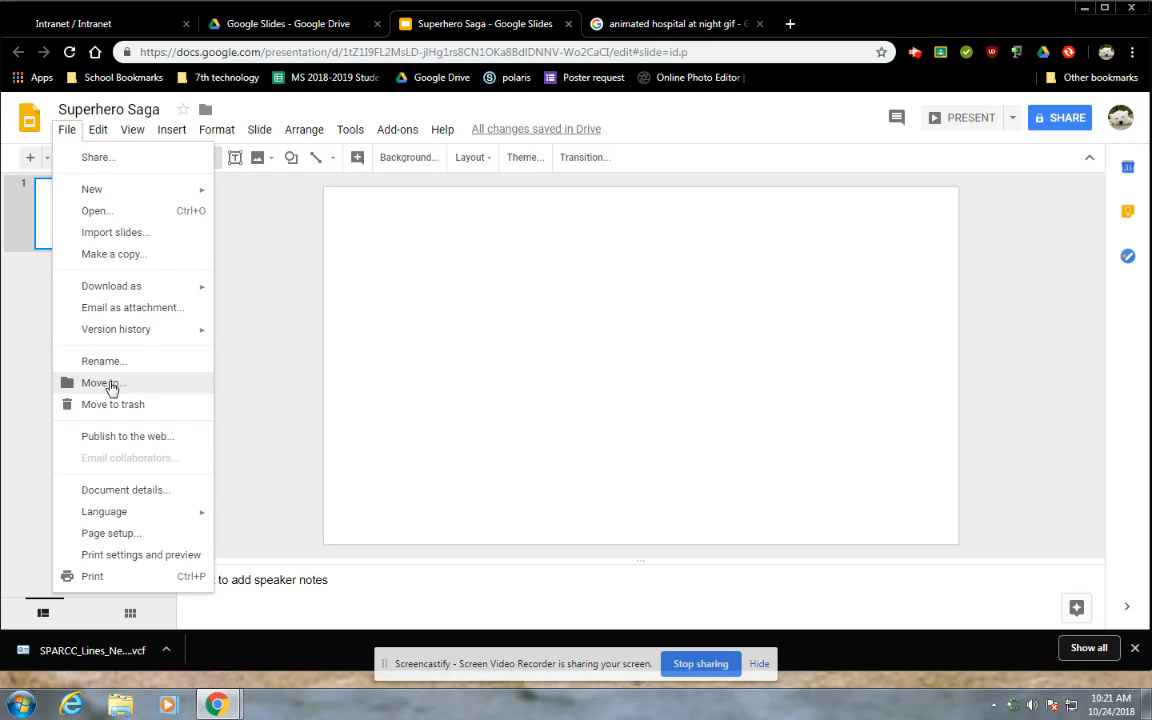
{"action": "left_click", "coordinate": [298, 352]}
{"action": "left_click", "coordinate": [97, 137]}
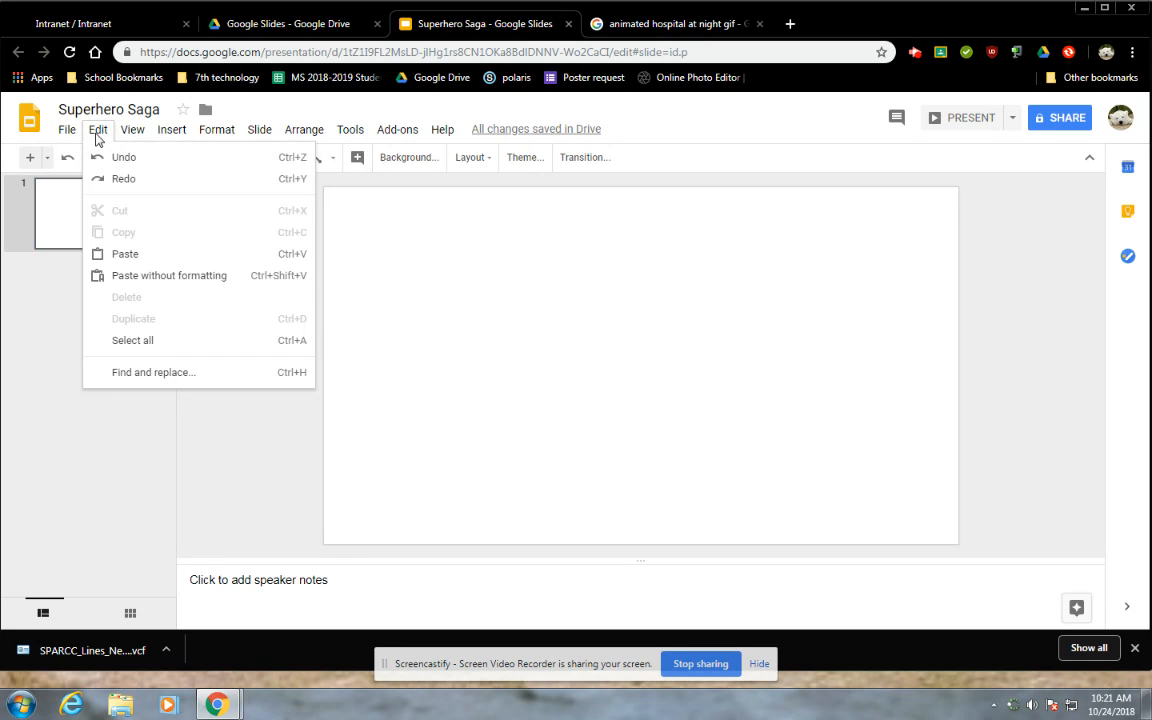
{"action": "left_click", "coordinate": [384, 297]}
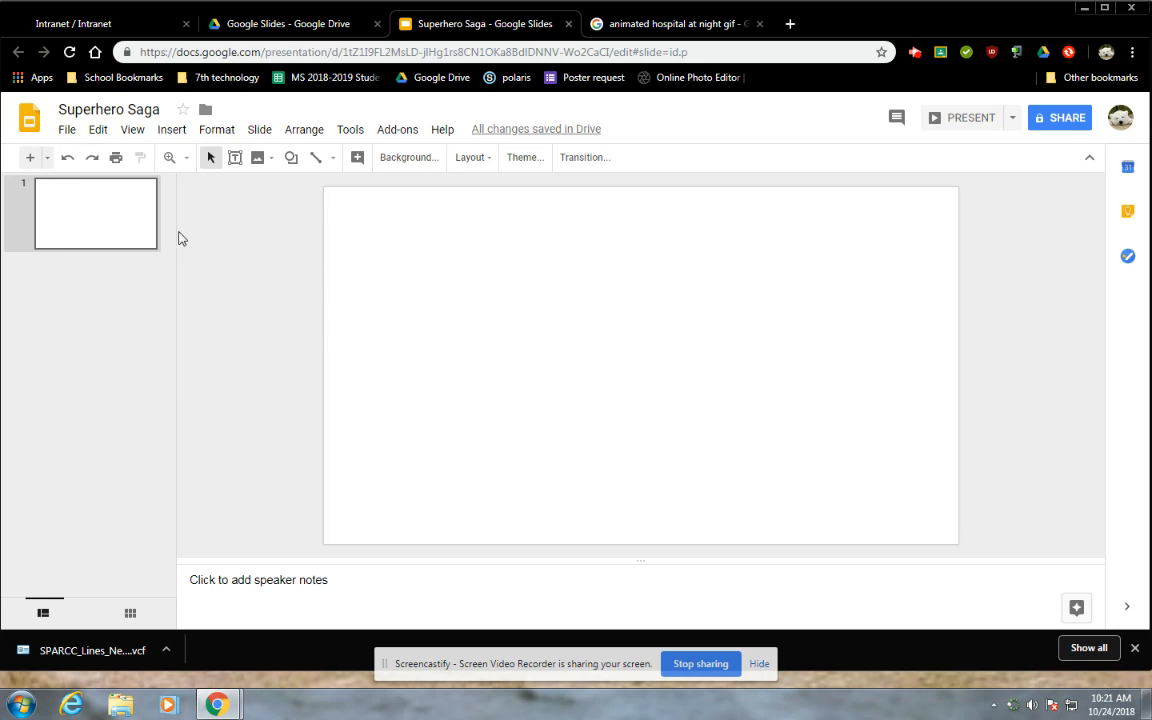
{"action": "left_click", "coordinate": [133, 131]}
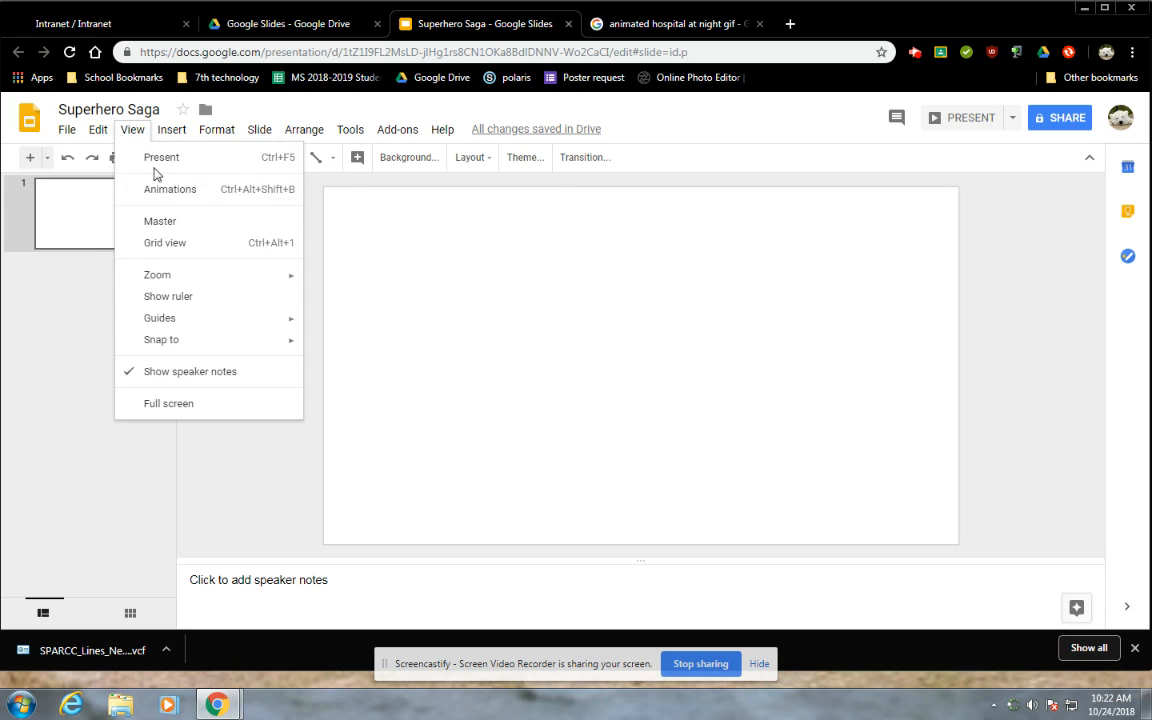
{"action": "left_click", "coordinate": [338, 363]}
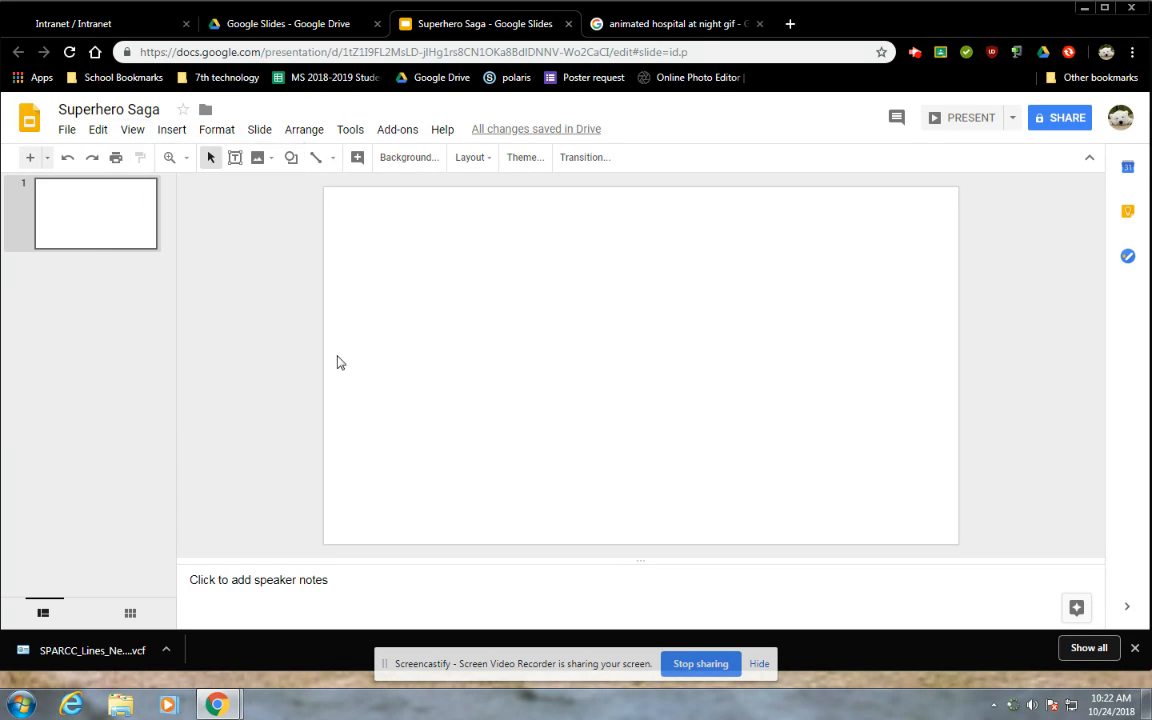
{"action": "left_click", "coordinate": [170, 132]}
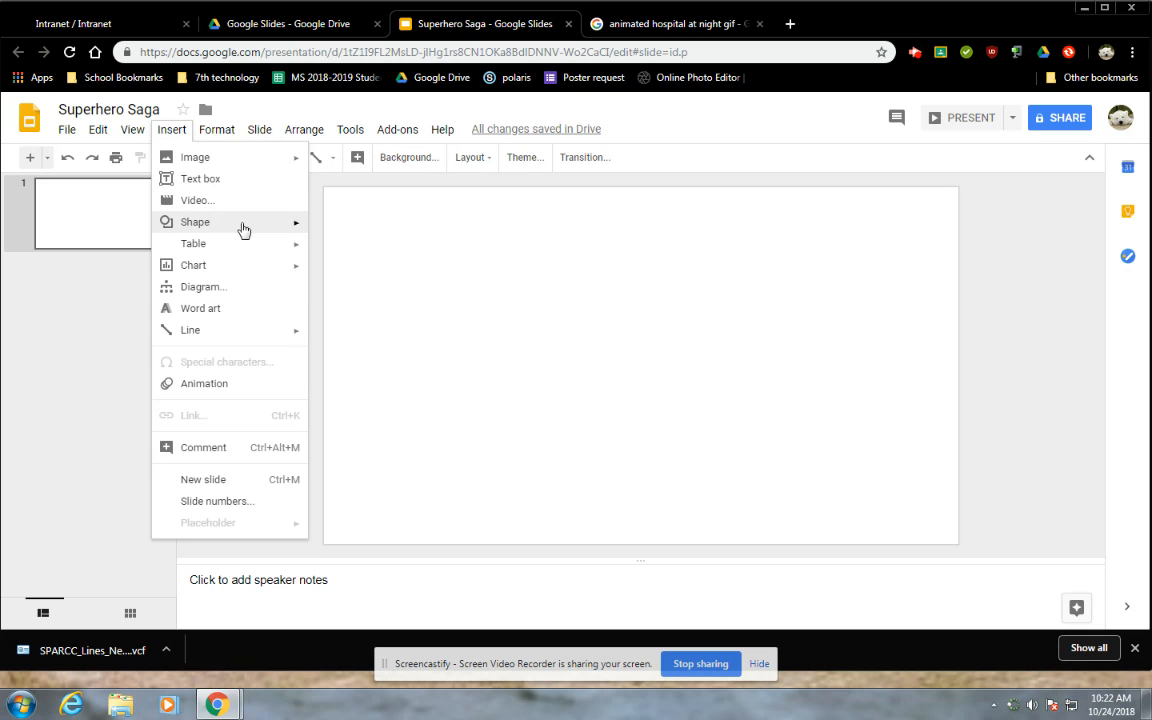
{"action": "mouse_move", "coordinate": [206, 226]}
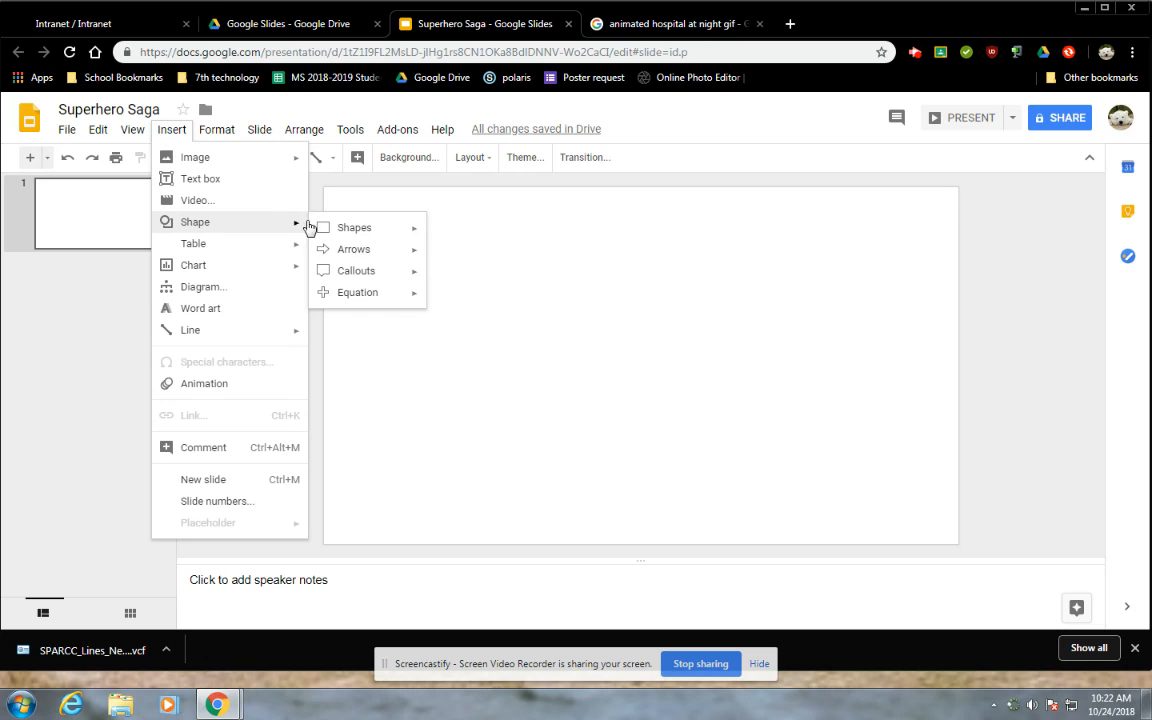
{"action": "mouse_move", "coordinate": [338, 275]}
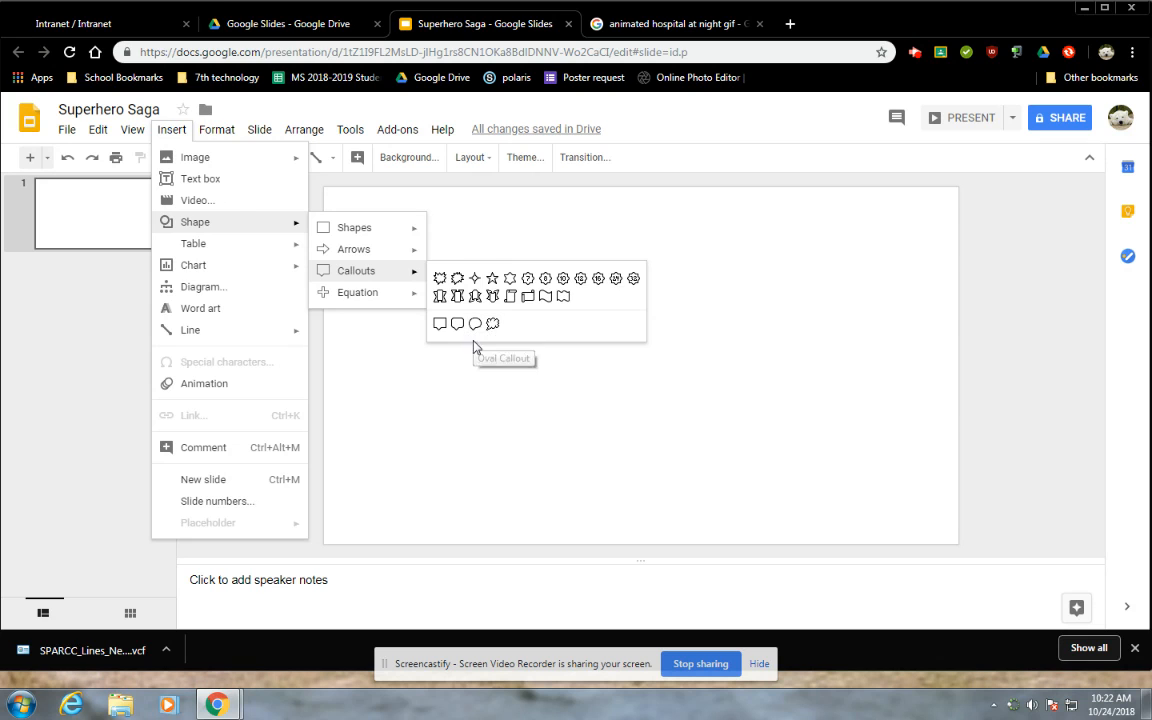
{"action": "left_click", "coordinate": [439, 381]}
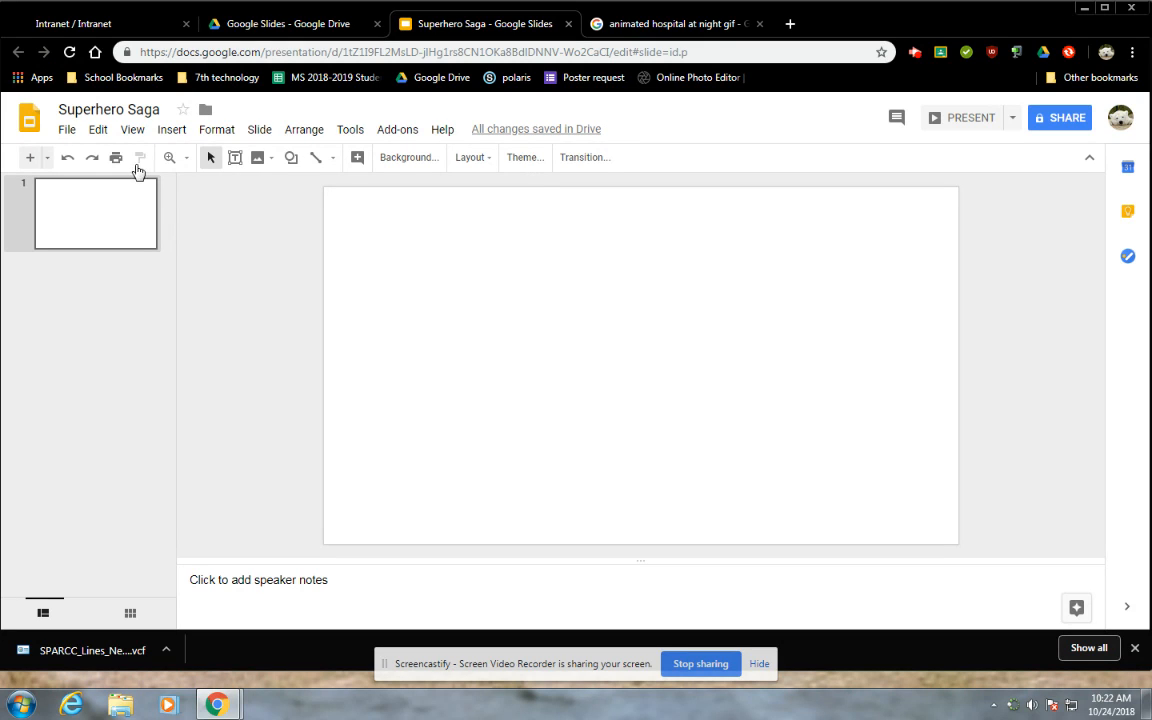
- Duplicate the blank first slide, and duplicate the resulting second slide to make a third
{"action": "left_click", "coordinate": [259, 131]}
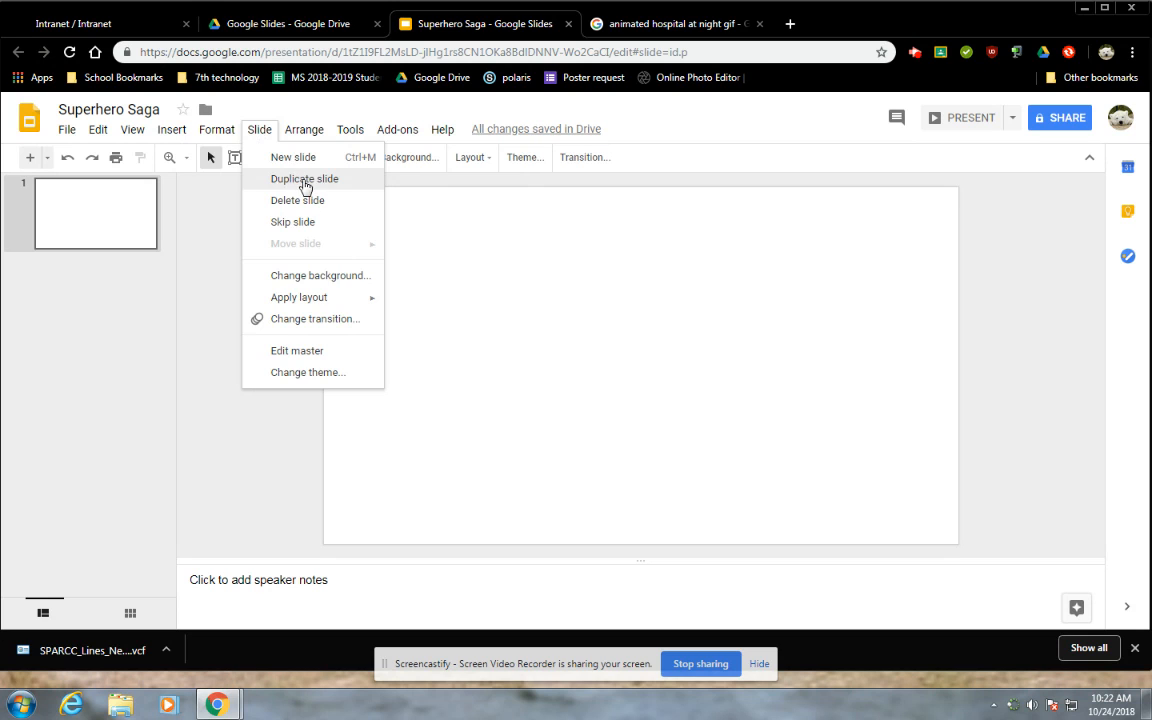
{"action": "left_click", "coordinate": [305, 186]}
{"action": "left_click", "coordinate": [262, 131]}
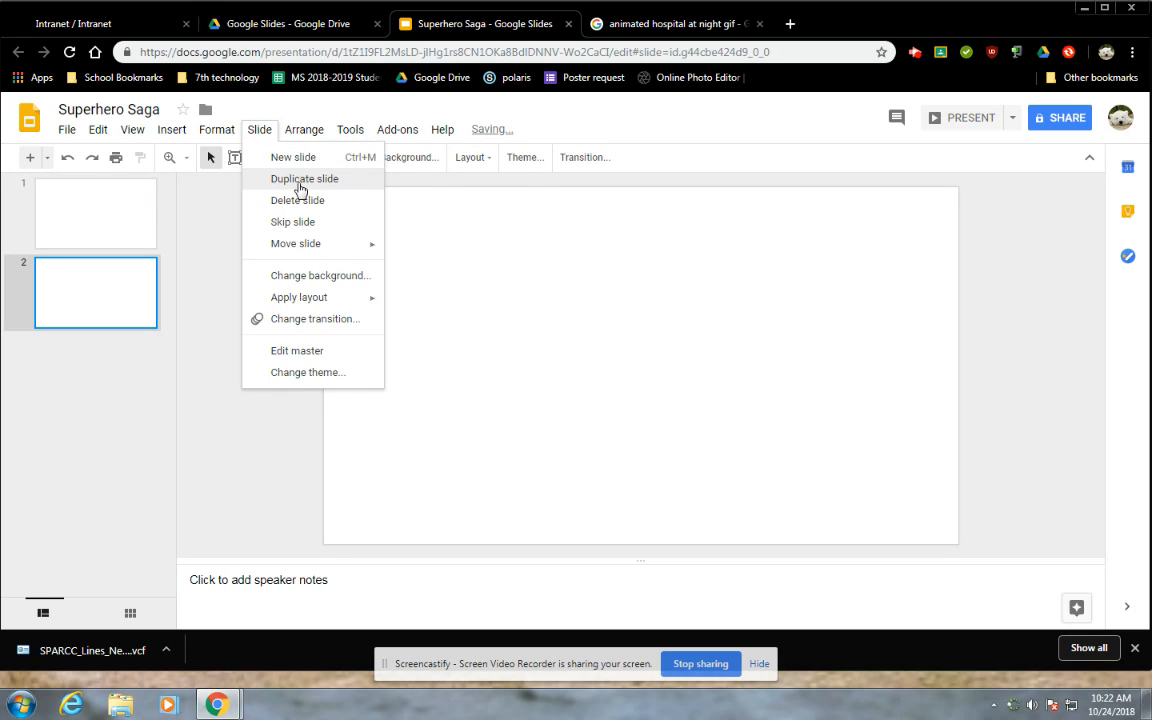
{"action": "left_click", "coordinate": [301, 184]}
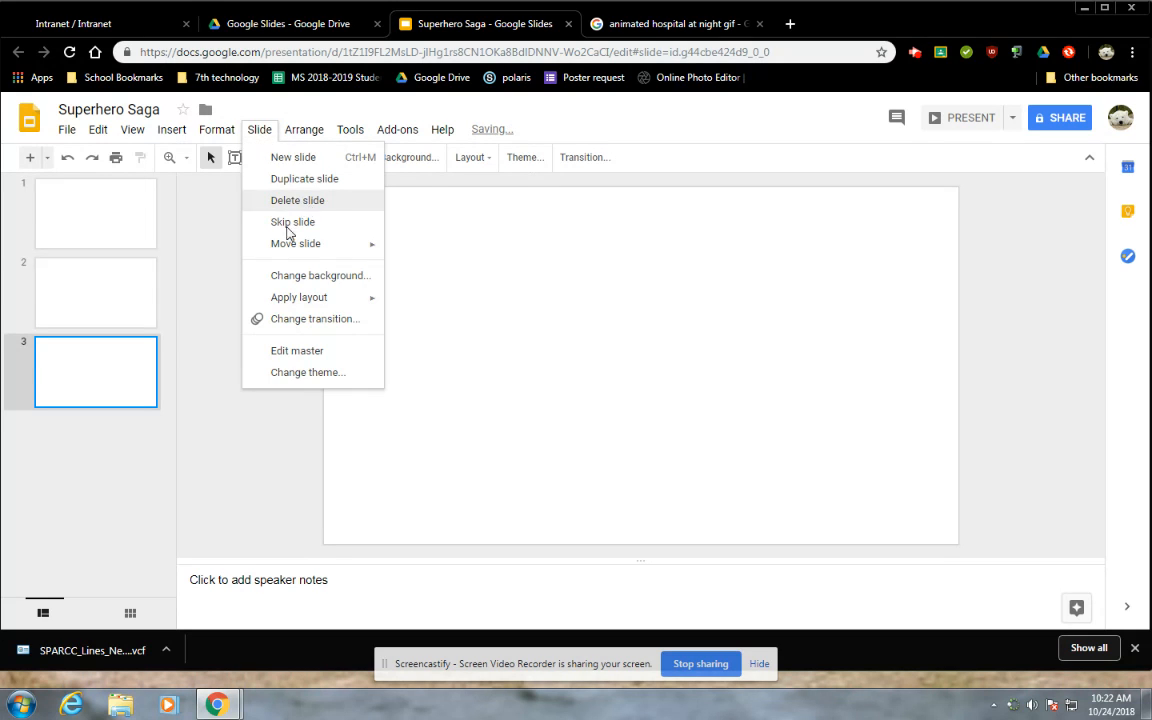
- Delete the third slide and duplicate the second slide again
{"action": "left_click", "coordinate": [265, 202]}
{"action": "left_click", "coordinate": [259, 130]}
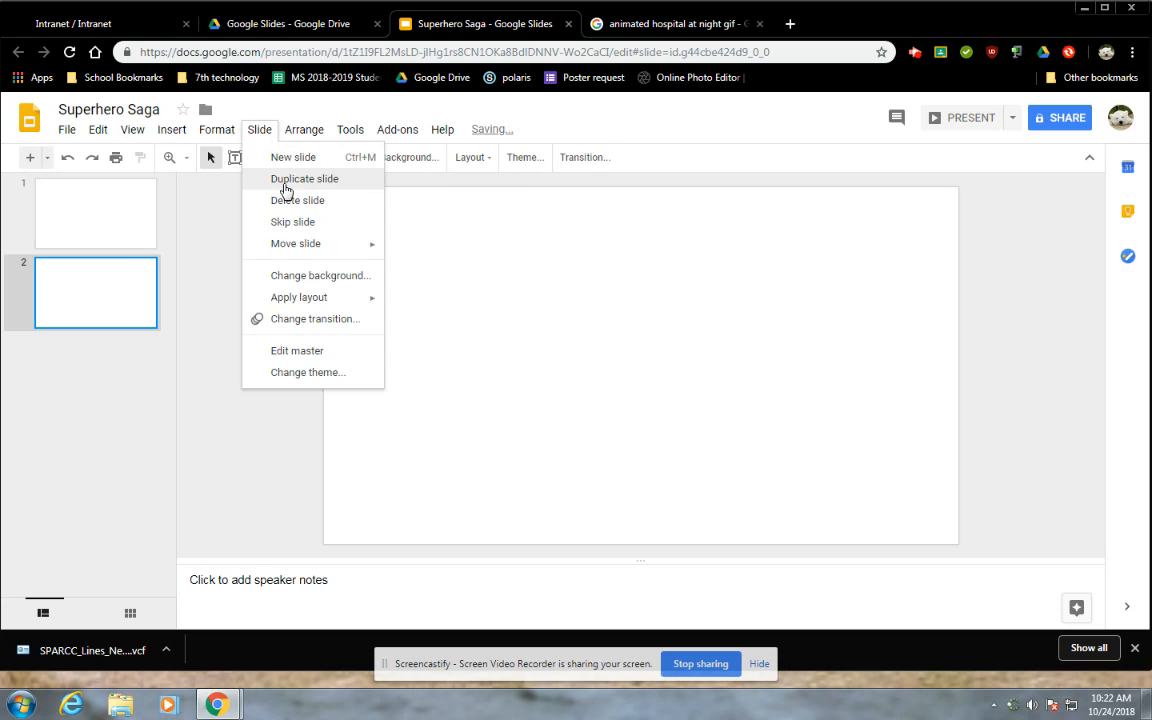
{"action": "left_click", "coordinate": [285, 178]}
- Duplicate the third blank slide to make a fourth
{"action": "left_click", "coordinate": [259, 134]}
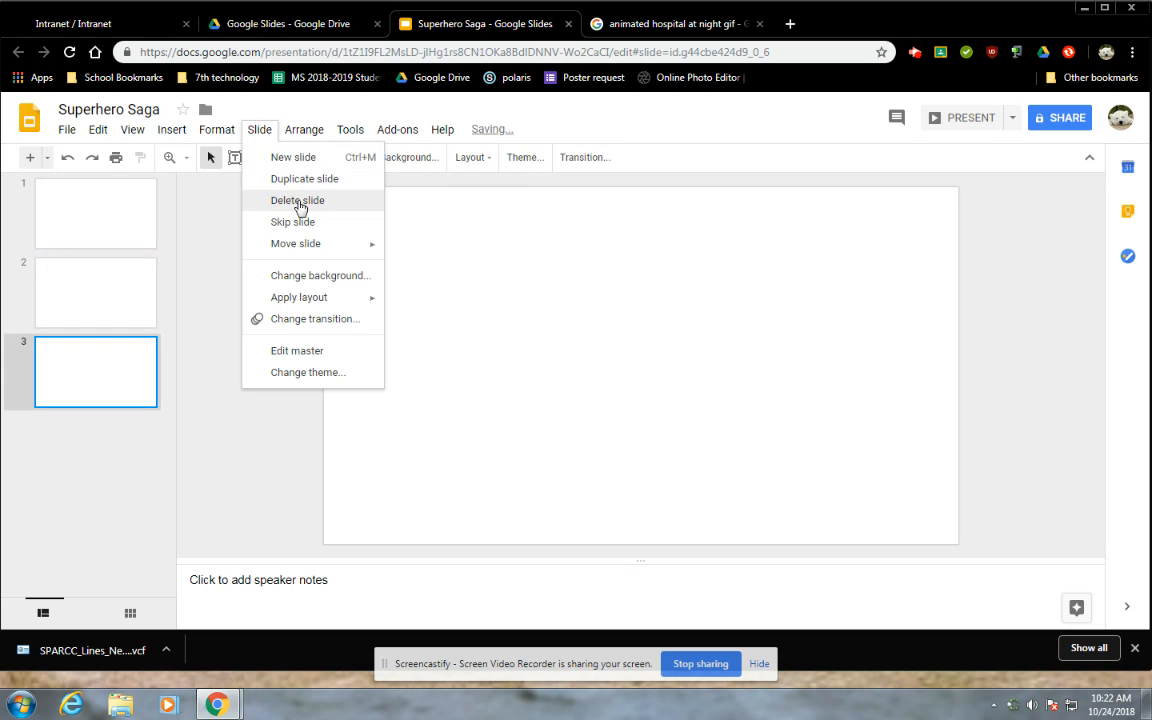
{"action": "left_click", "coordinate": [298, 180]}
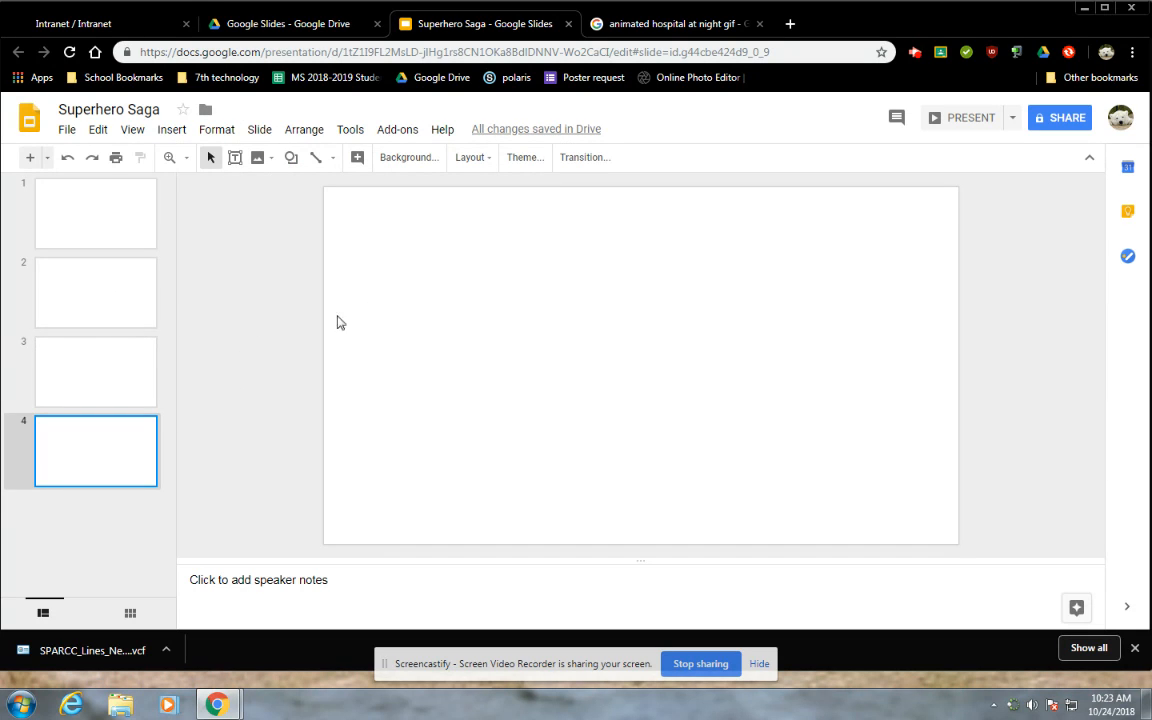
- Look through the four blank slides one by one and return to the first
{"action": "left_click", "coordinate": [96, 214]}
{"action": "left_click", "coordinate": [90, 294]}
{"action": "left_click", "coordinate": [90, 376]}
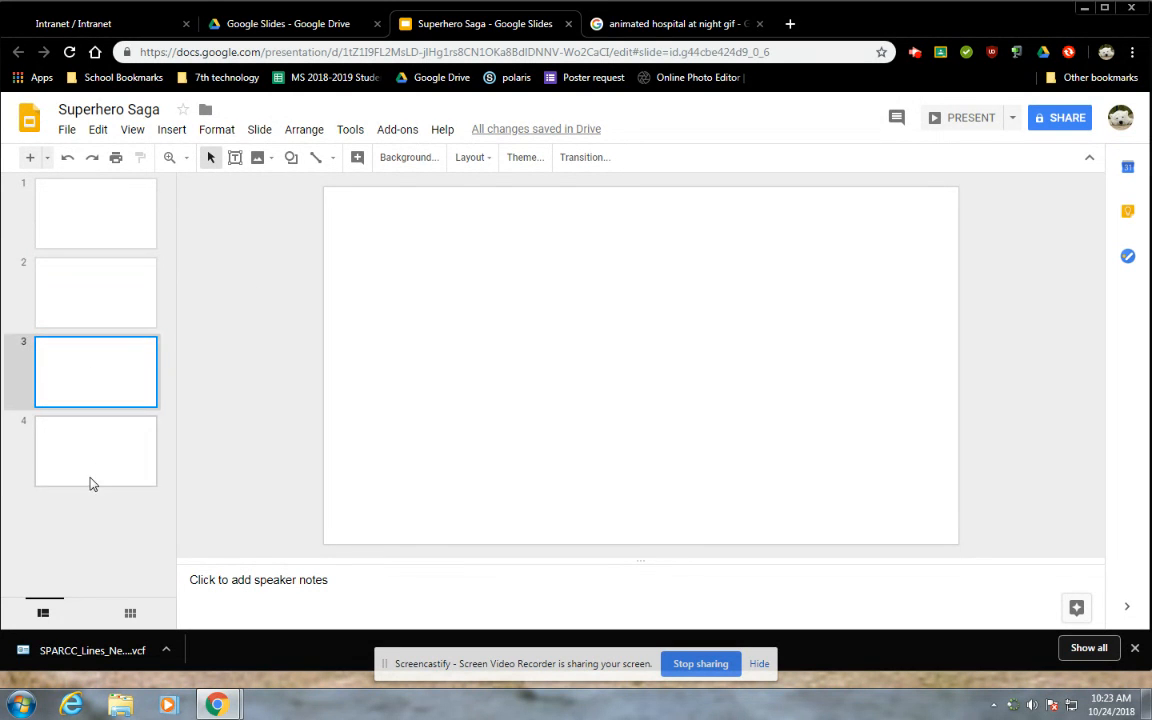
{"action": "left_click", "coordinate": [90, 480]}
{"action": "left_click", "coordinate": [85, 236]}
{"action": "left_click", "coordinate": [95, 302]}
{"action": "left_click", "coordinate": [90, 398]}
{"action": "left_click", "coordinate": [90, 430]}
{"action": "left_click", "coordinate": [89, 226]}
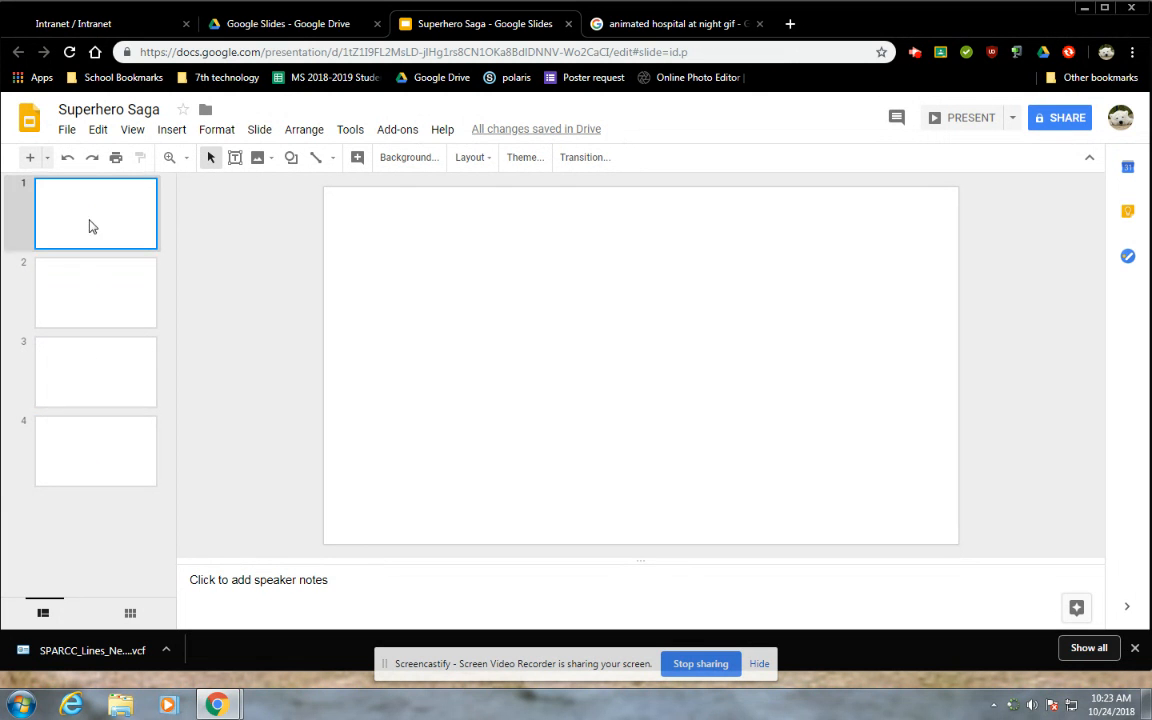
- Open the animated night hospital GIF's source page from the image results, copy its image address, and return to the Superhero Saga presentation
{"action": "left_click", "coordinate": [628, 28]}
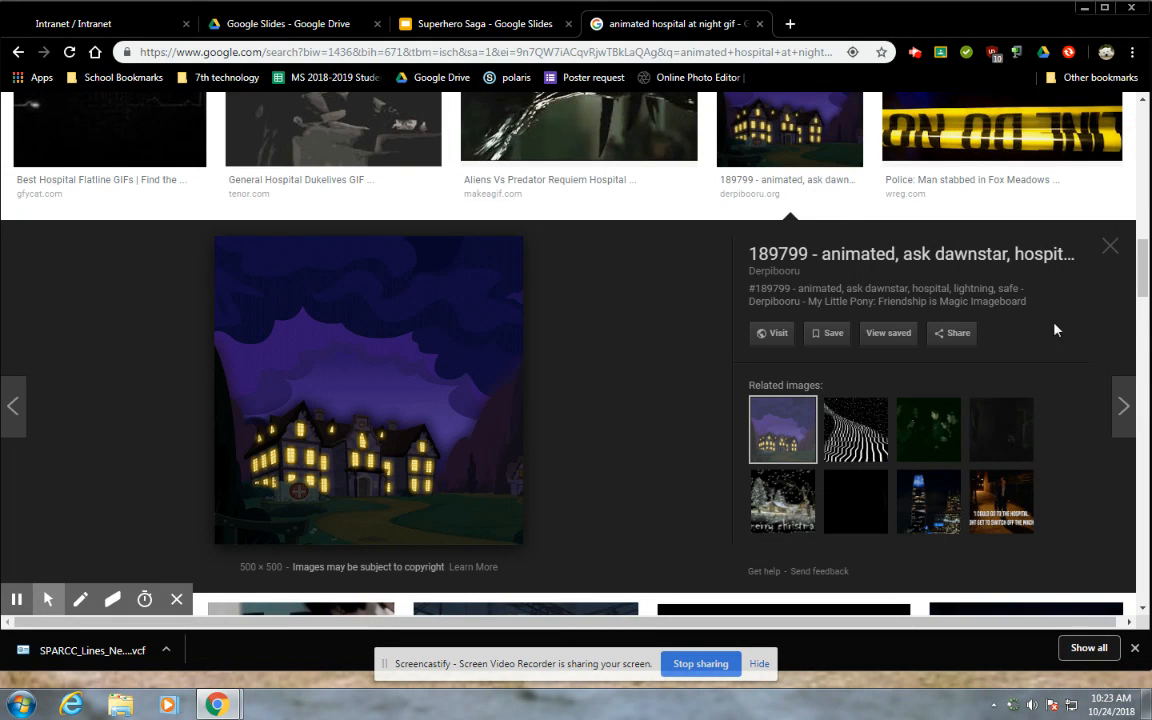
{"action": "left_click_drag", "start_coordinate": [1142, 277], "coordinate": [1146, 308]}
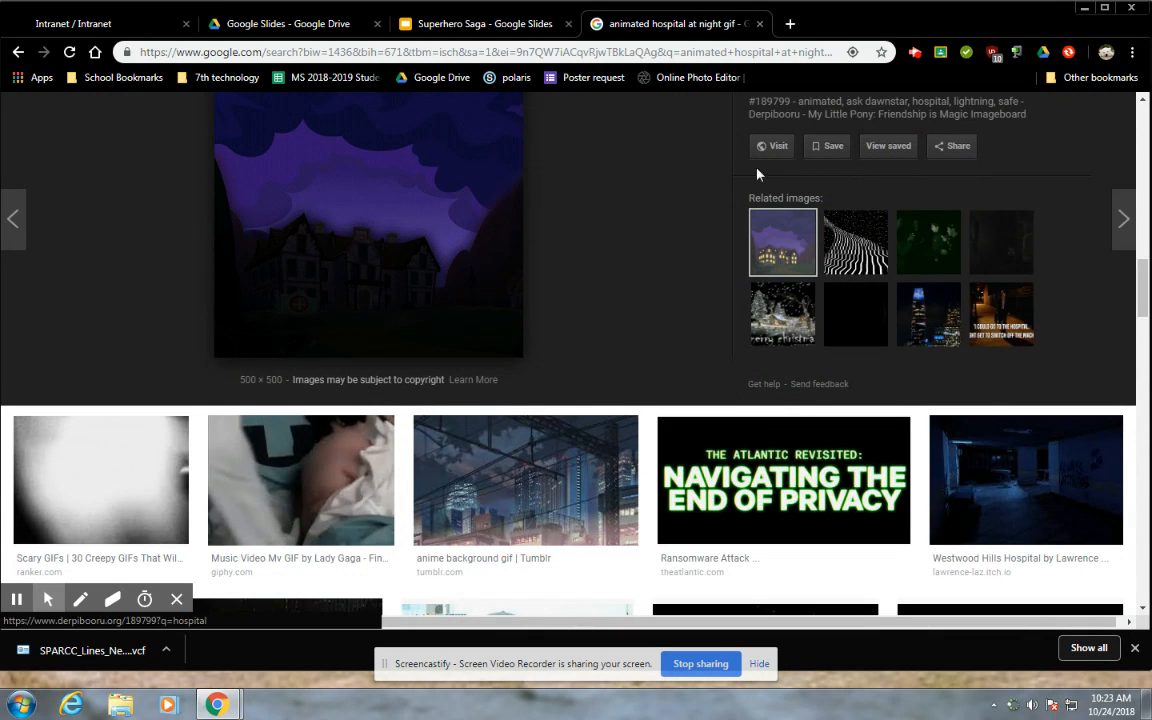
{"action": "left_click", "coordinate": [776, 146]}
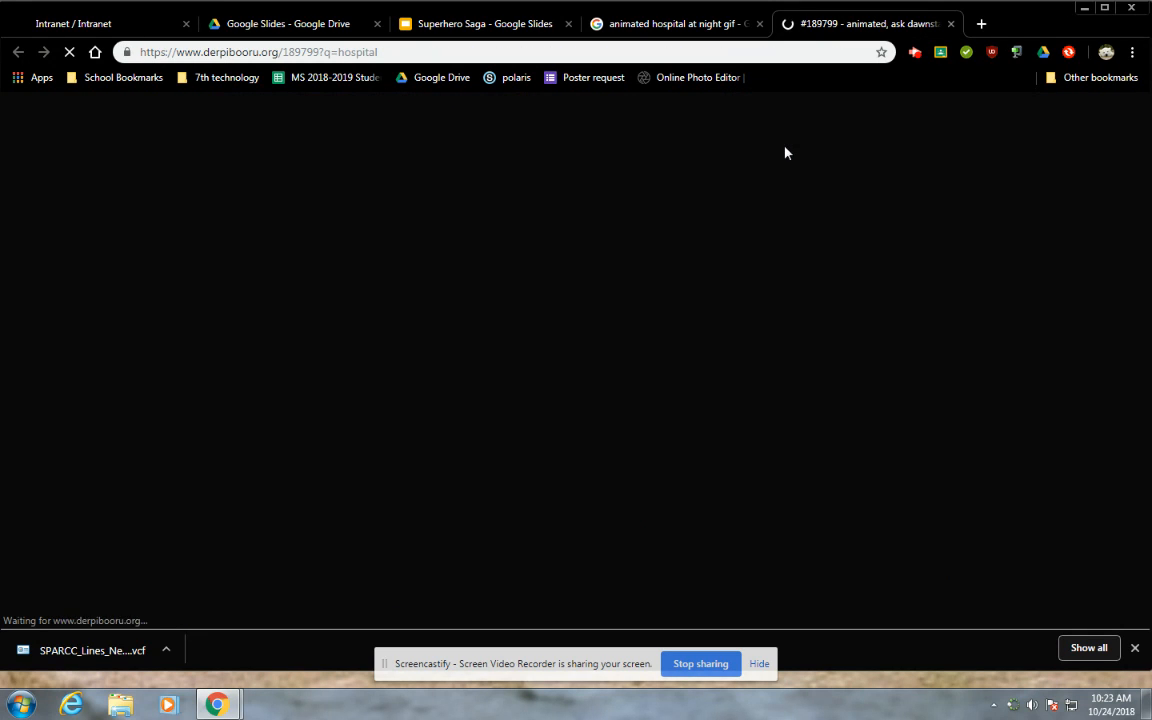
{"action": "scroll", "coordinate": [699, 250], "scroll_direction": "down", "scroll_amount": 1}
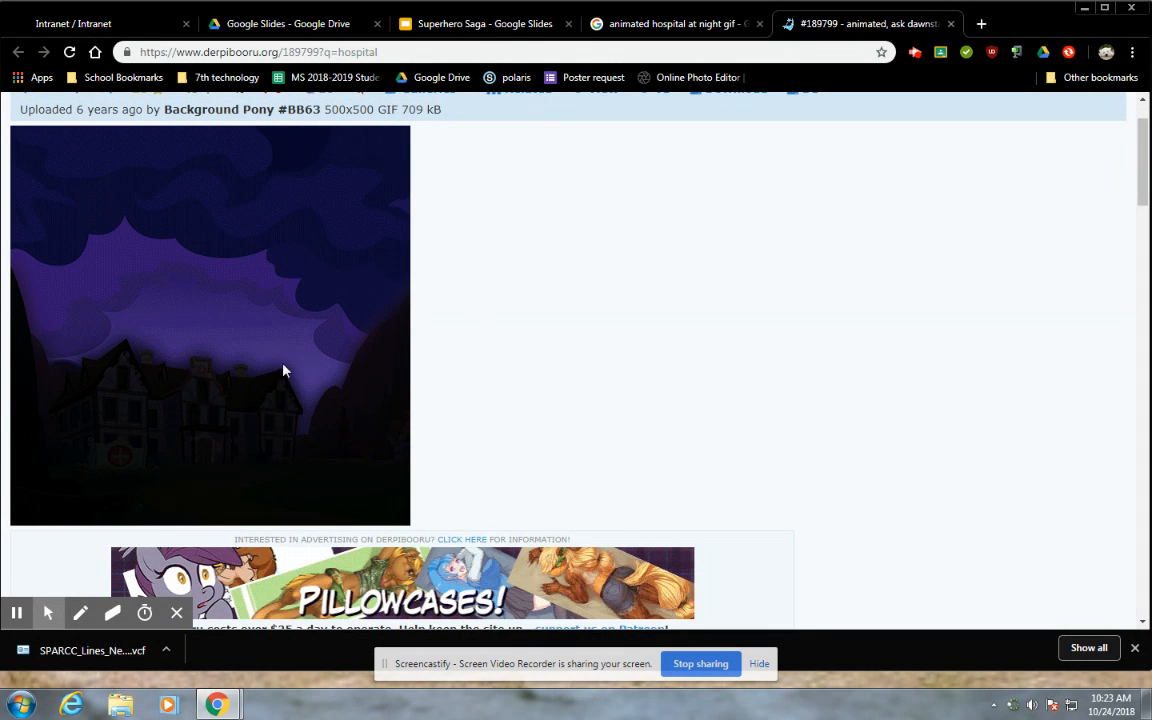
{"action": "right_click", "coordinate": [208, 277]}
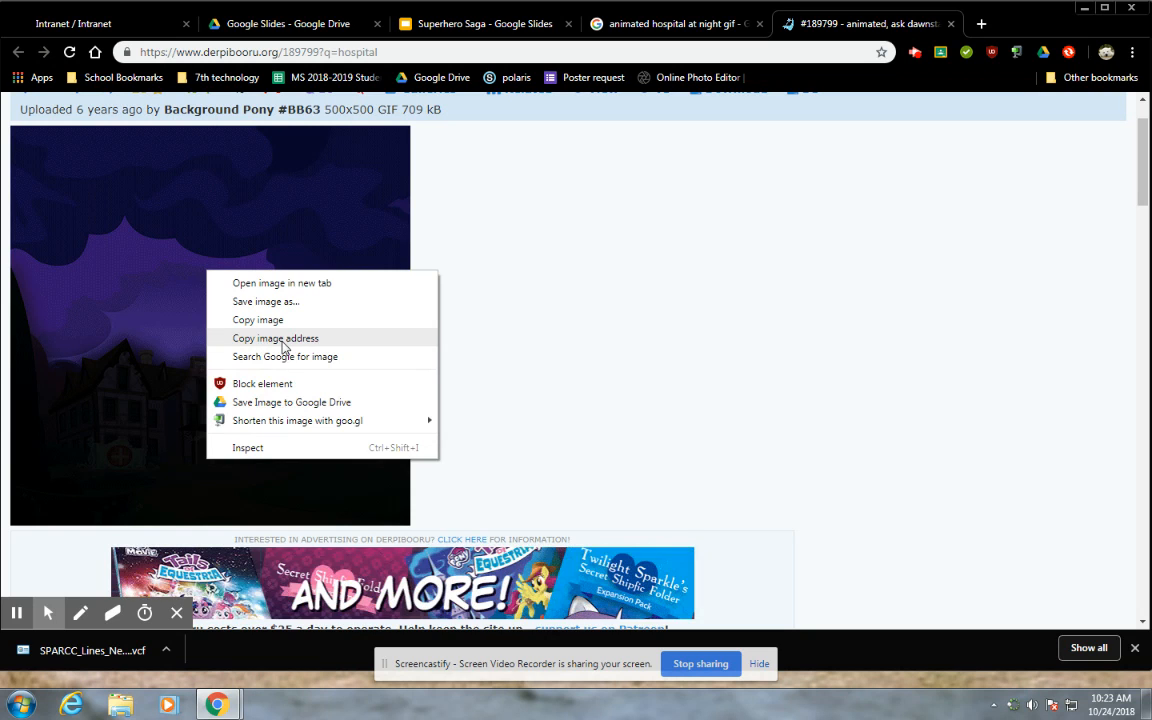
{"action": "left_click", "coordinate": [232, 338]}
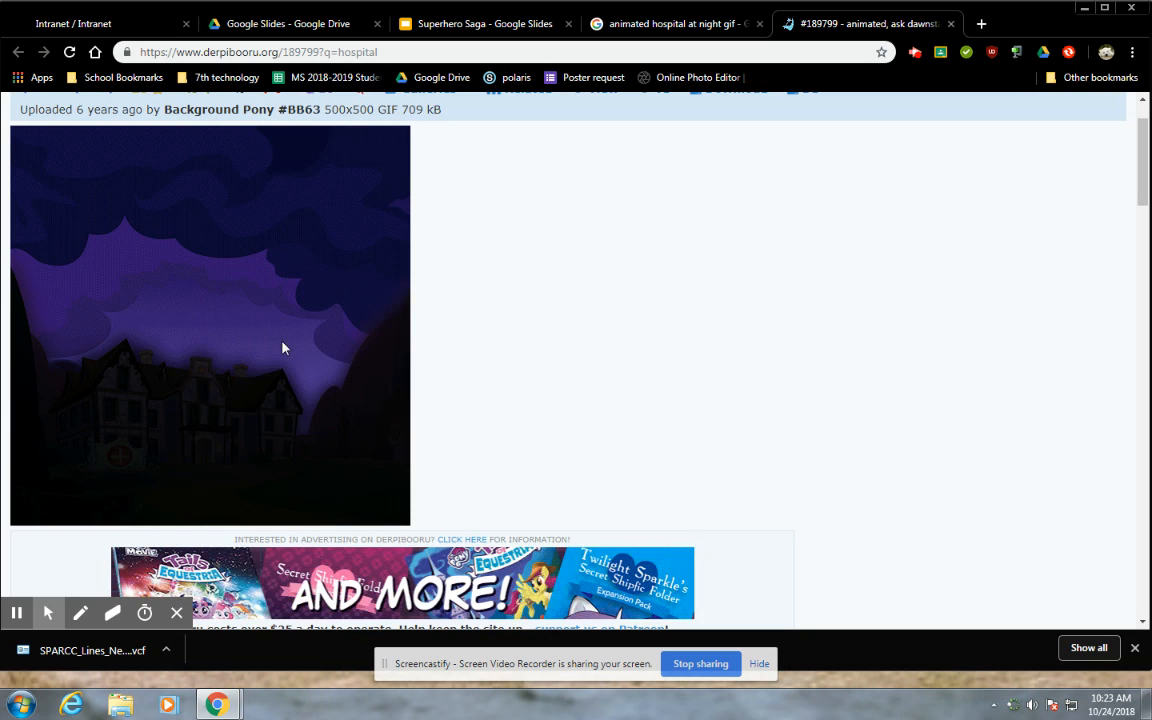
{"action": "left_click", "coordinate": [472, 24]}
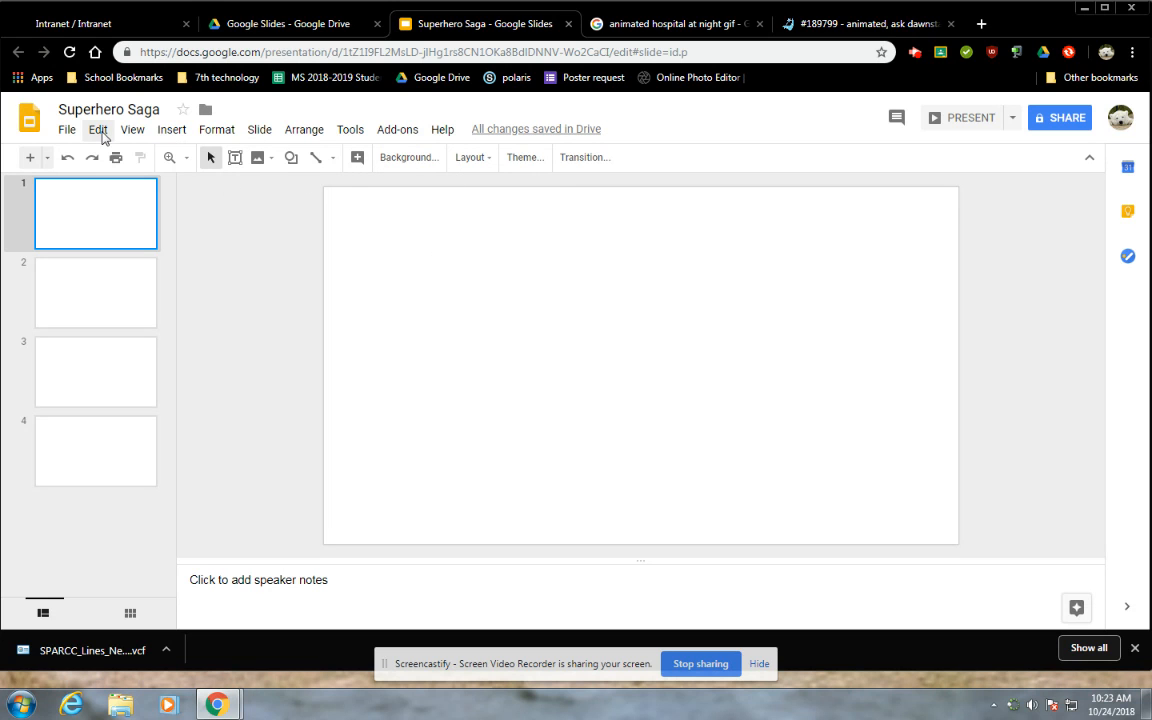
- Insert the hospital GIF as an image on the first slide using the copied image URL
{"action": "left_click", "coordinate": [171, 129]}
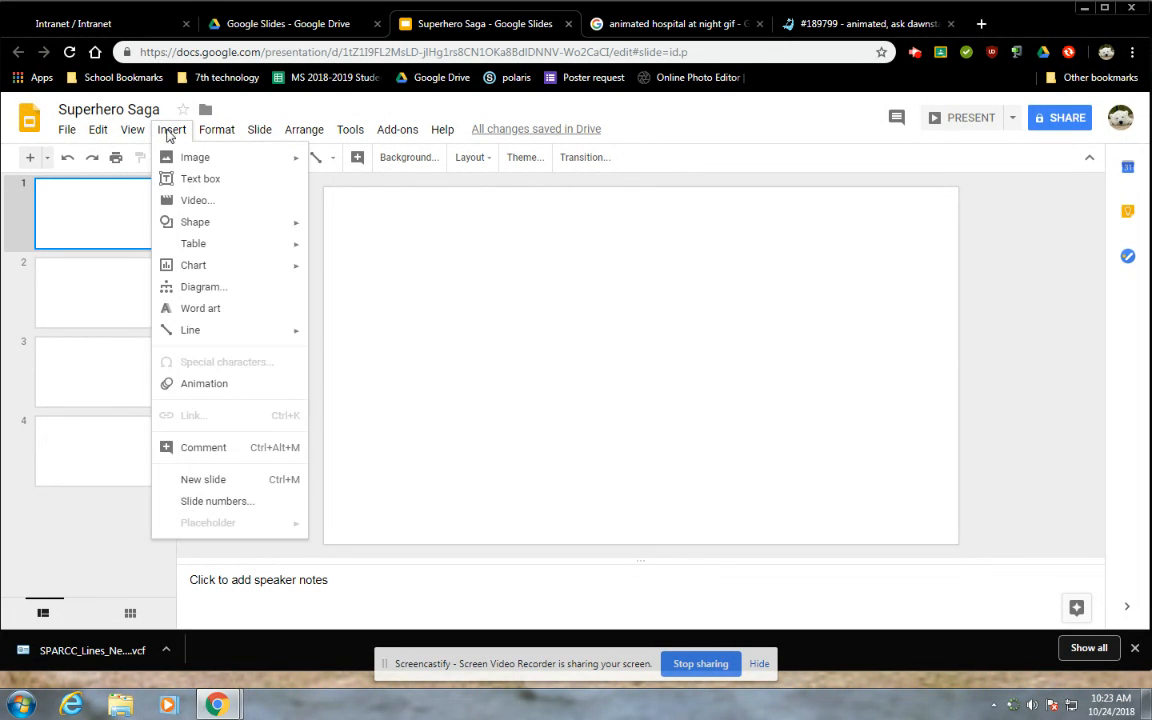
{"action": "mouse_move", "coordinate": [187, 165]}
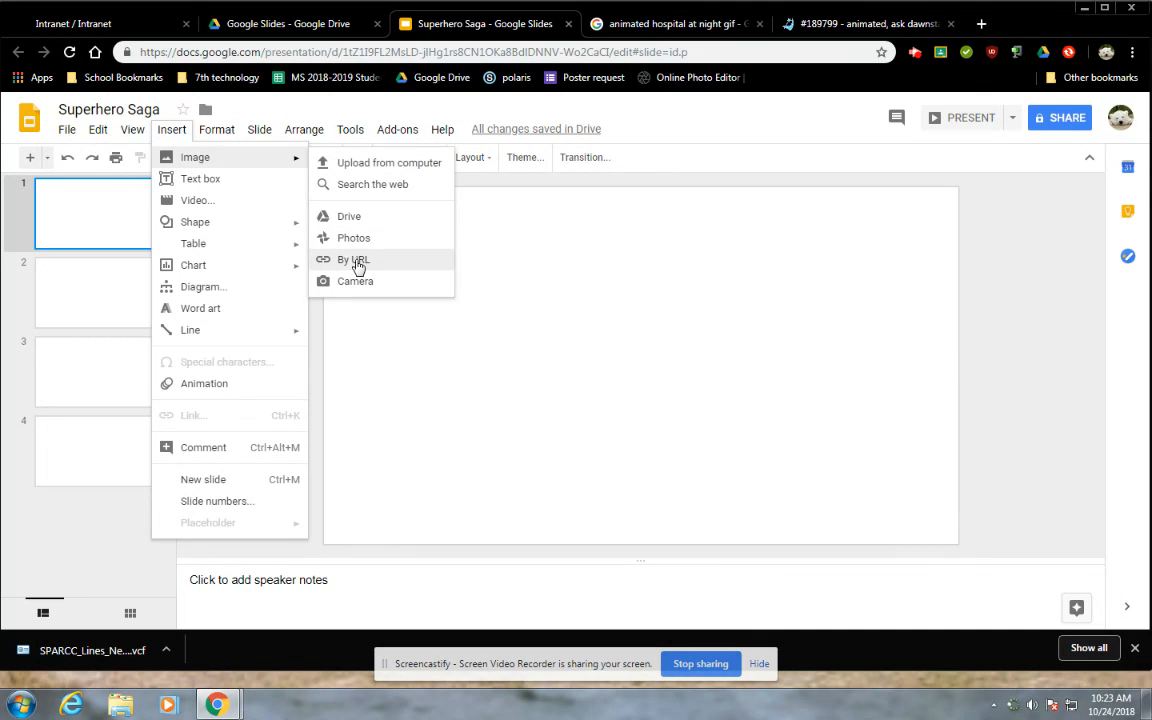
{"action": "left_click", "coordinate": [357, 259]}
{"action": "right_click", "coordinate": [425, 347]}
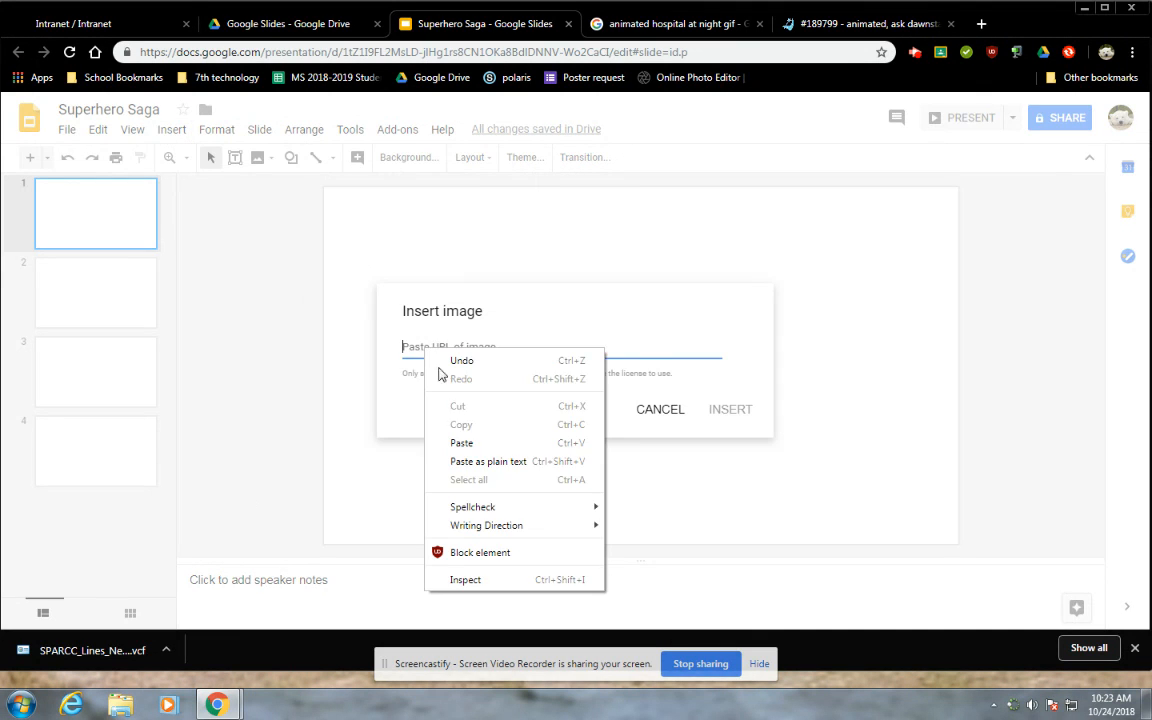
{"action": "left_click", "coordinate": [468, 443]}
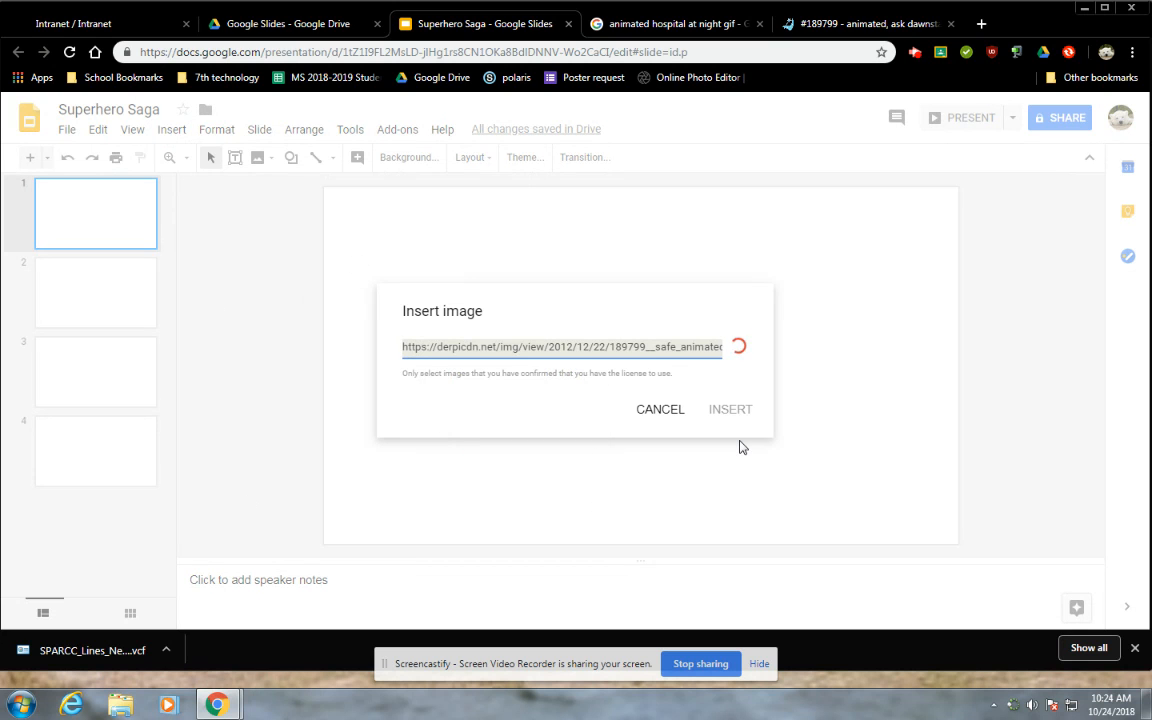
{"action": "left_click", "coordinate": [690, 520]}
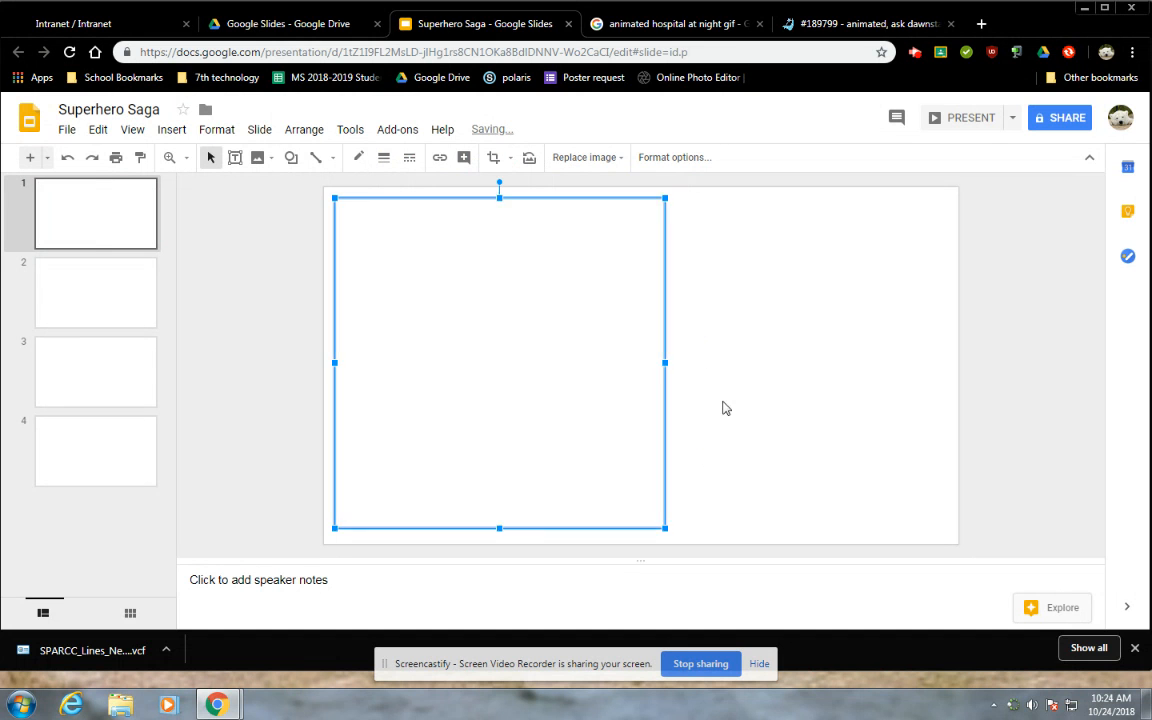
- Stretch the hospital image wider, move it toward the slide's centre, and enter crop mode on it
{"action": "left_click_drag", "start_coordinate": [665, 362], "coordinate": [765, 363]}
{"action": "left_click", "coordinate": [797, 416]}
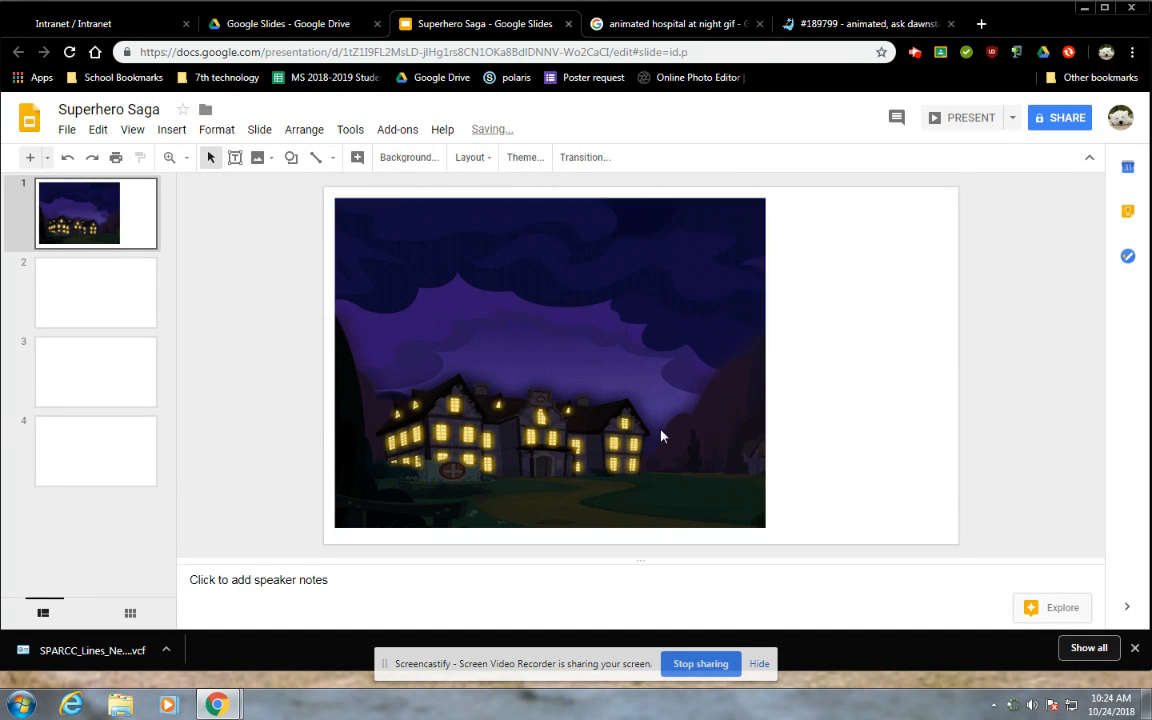
{"action": "left_click_drag", "start_coordinate": [600, 410], "coordinate": [678, 460]}
{"action": "double_click", "coordinate": [630, 416]}
- Undo the hospital image's shifts, move, widening and insertion on the first slide
{"action": "left_click", "coordinate": [97, 129]}
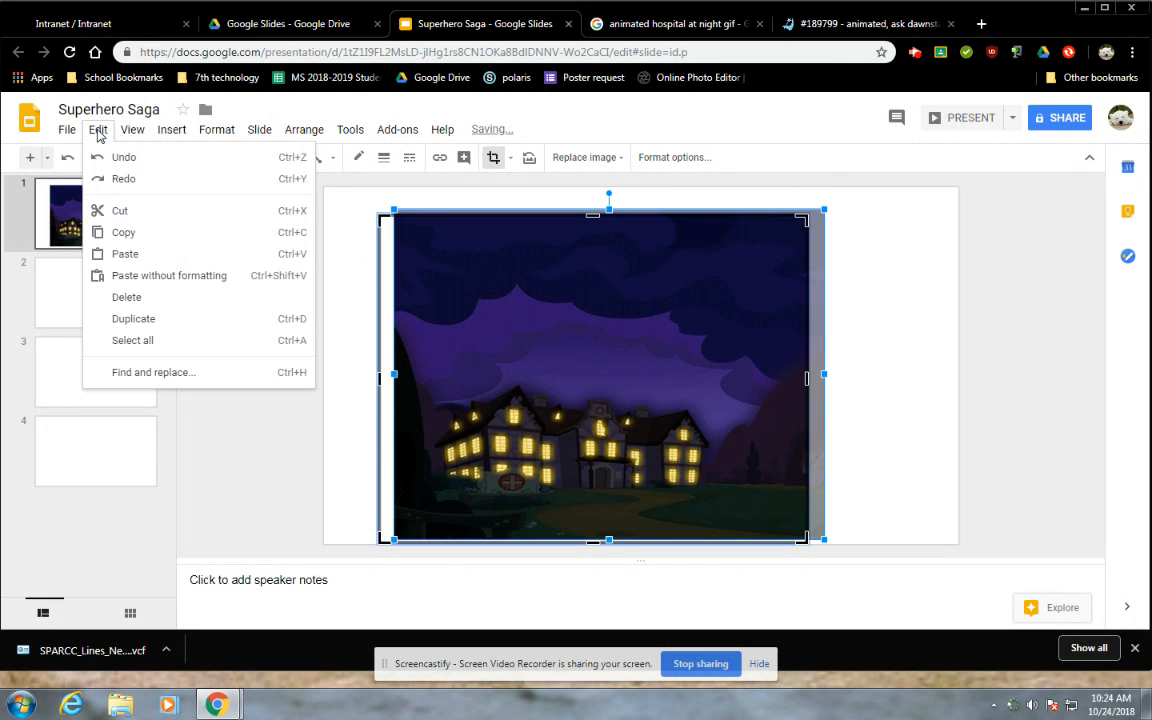
{"action": "left_click", "coordinate": [101, 157]}
{"action": "left_click", "coordinate": [98, 131]}
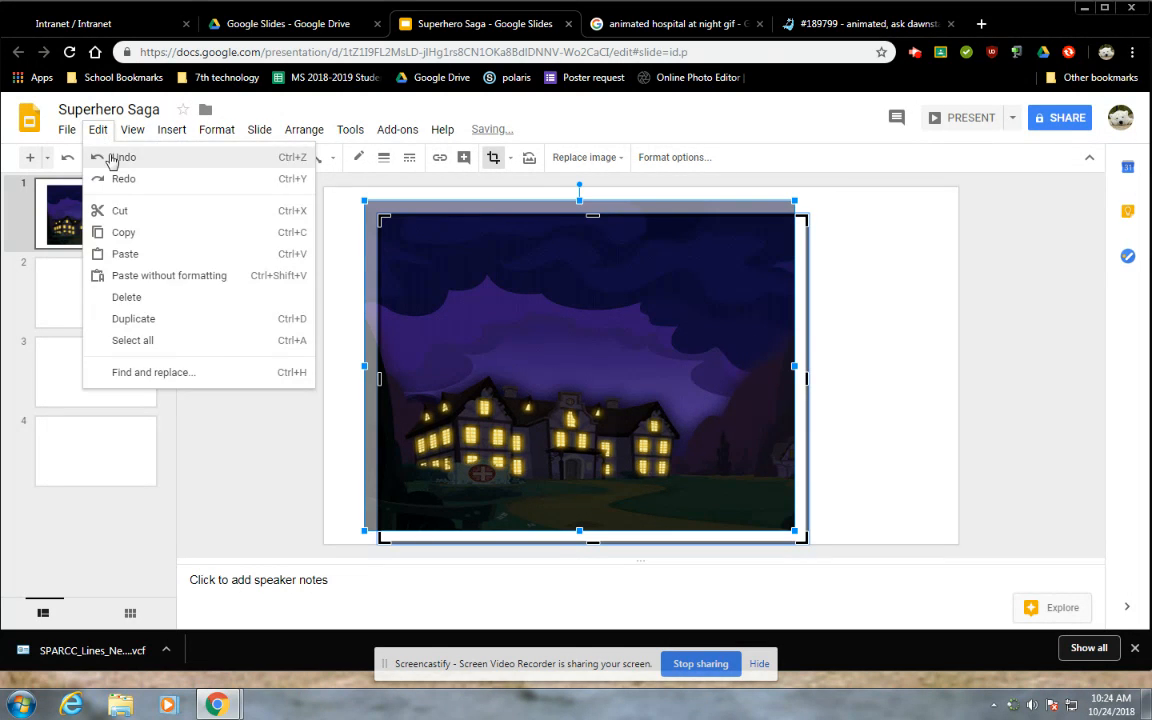
{"action": "left_click", "coordinate": [110, 158]}
{"action": "left_click", "coordinate": [103, 135]}
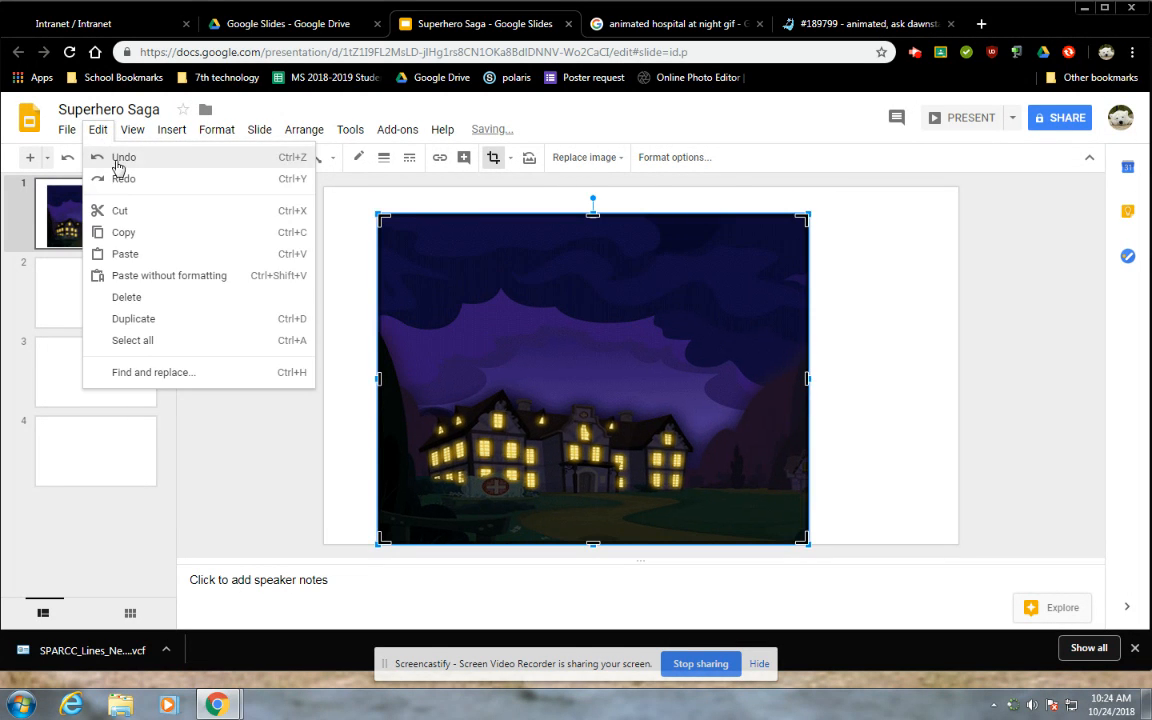
{"action": "left_click", "coordinate": [112, 158]}
{"action": "left_click", "coordinate": [98, 131]}
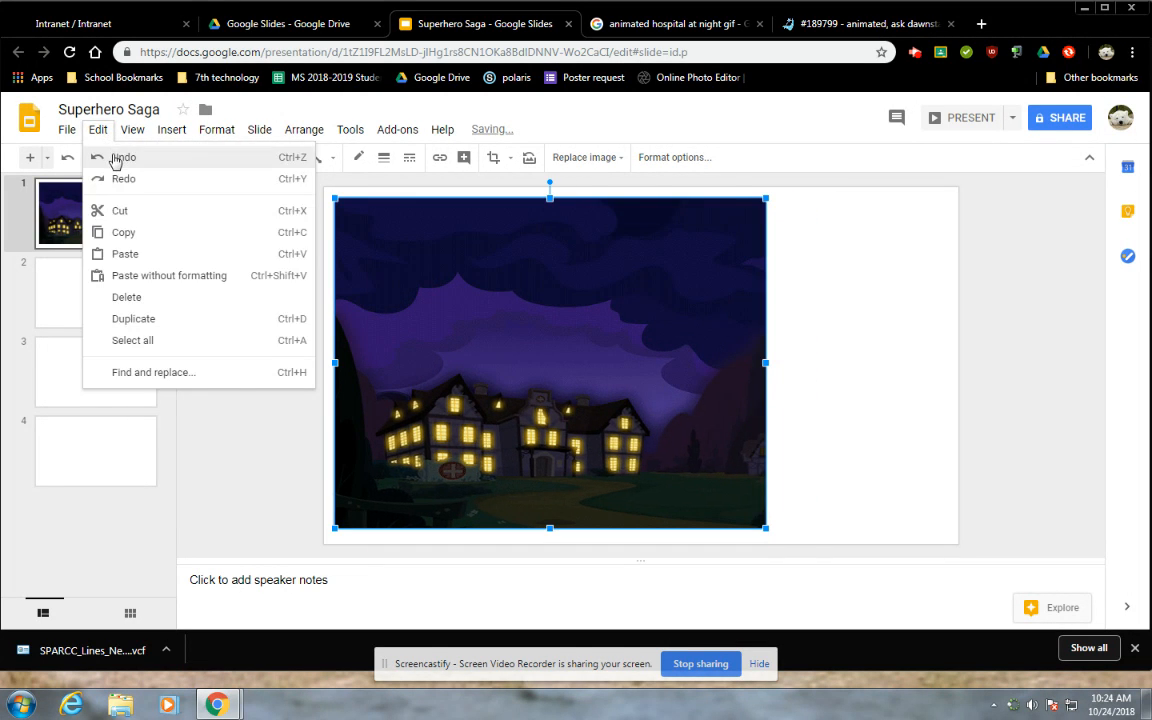
{"action": "left_click", "coordinate": [114, 158]}
{"action": "left_click", "coordinate": [98, 131]}
{"action": "left_click", "coordinate": [112, 158]}
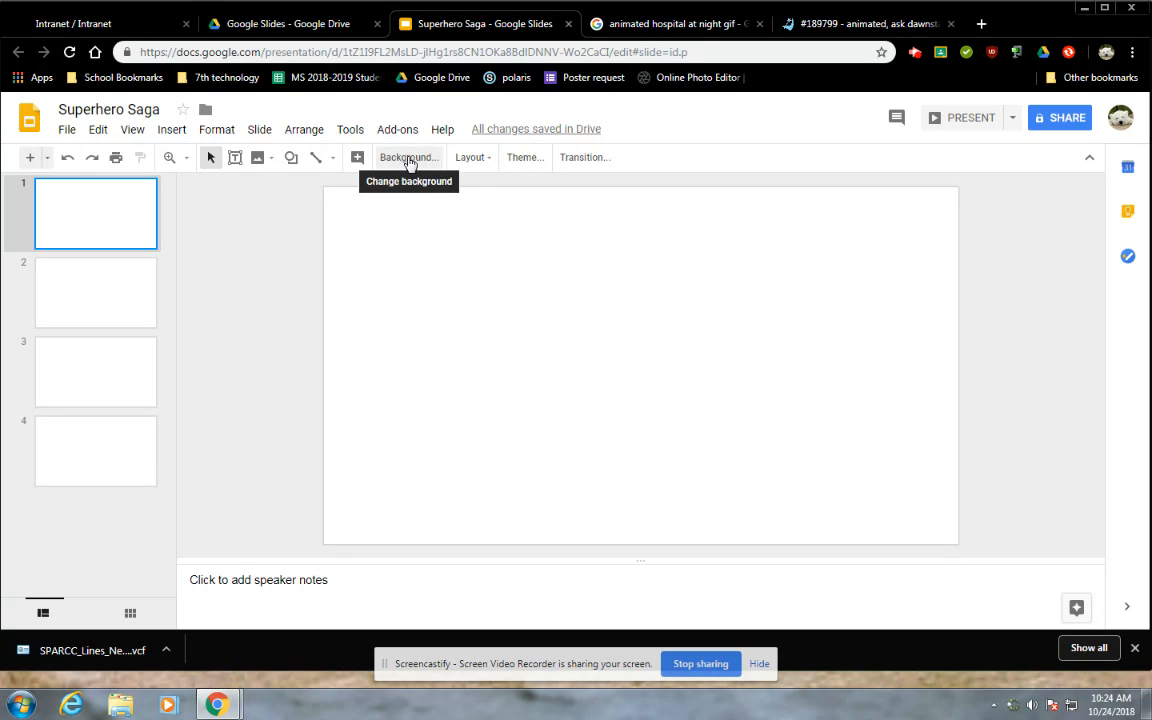
- Set the hospital GIF as the first slide's background image using the copied image URL
{"action": "left_click", "coordinate": [409, 159]}
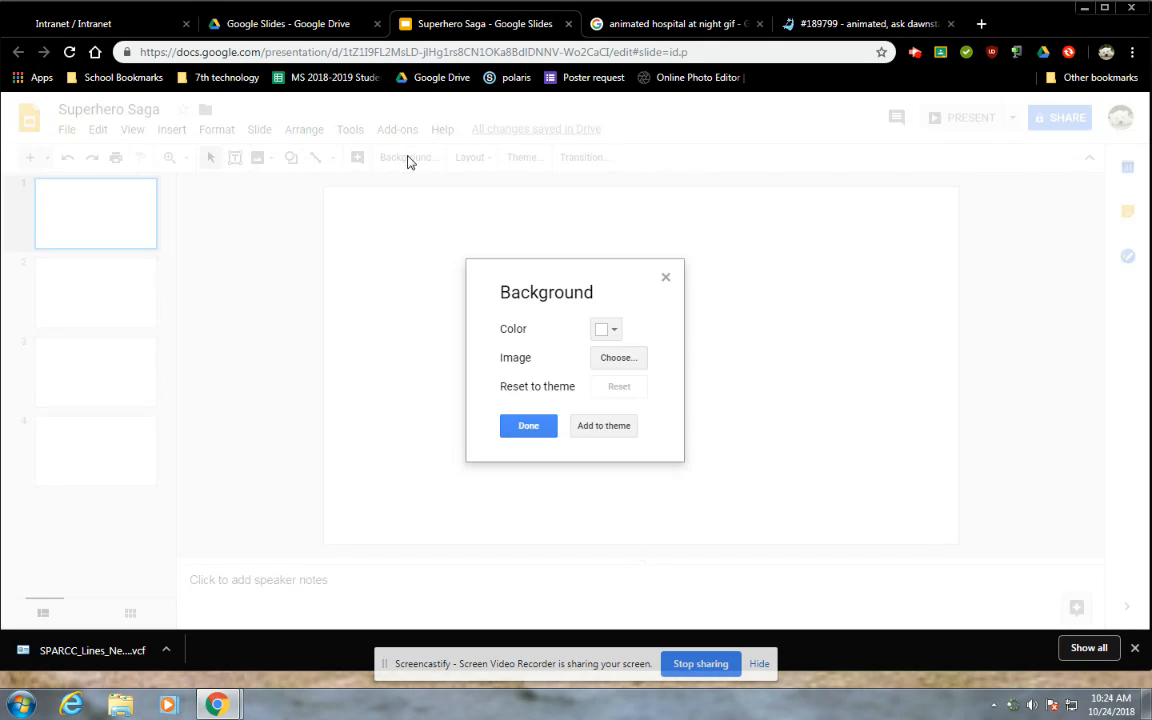
{"action": "left_click", "coordinate": [612, 360]}
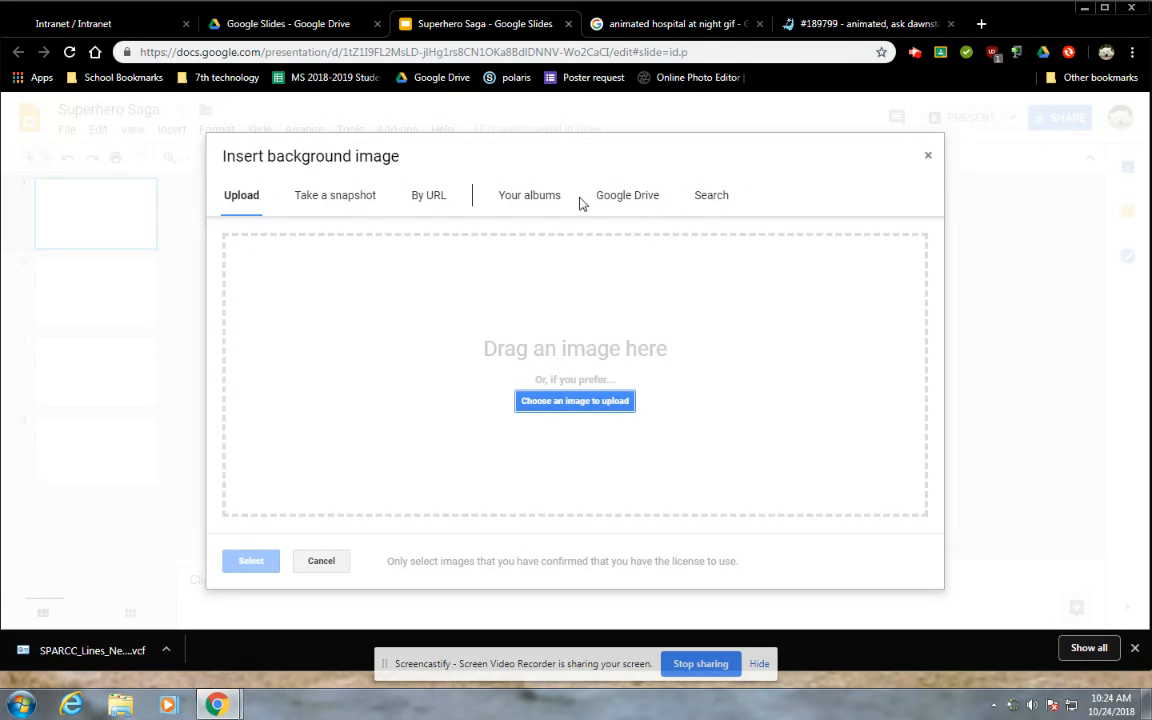
{"action": "left_click", "coordinate": [429, 200]}
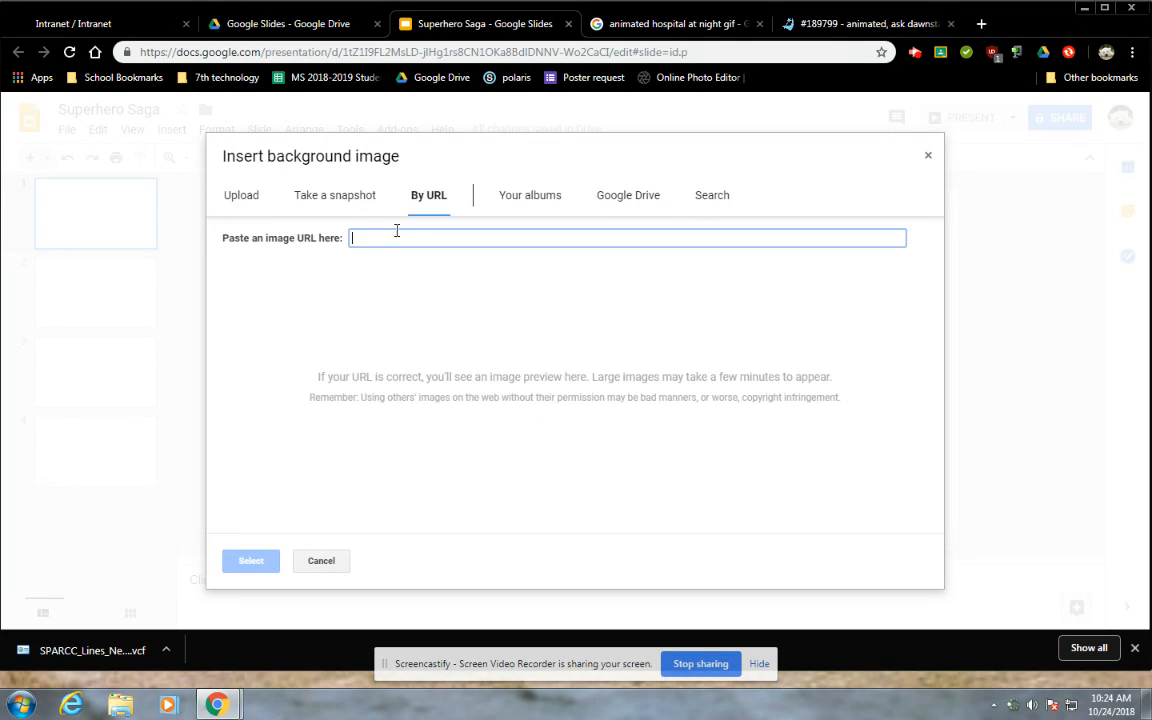
{"action": "right_click", "coordinate": [374, 237]}
{"action": "left_click", "coordinate": [411, 329]}
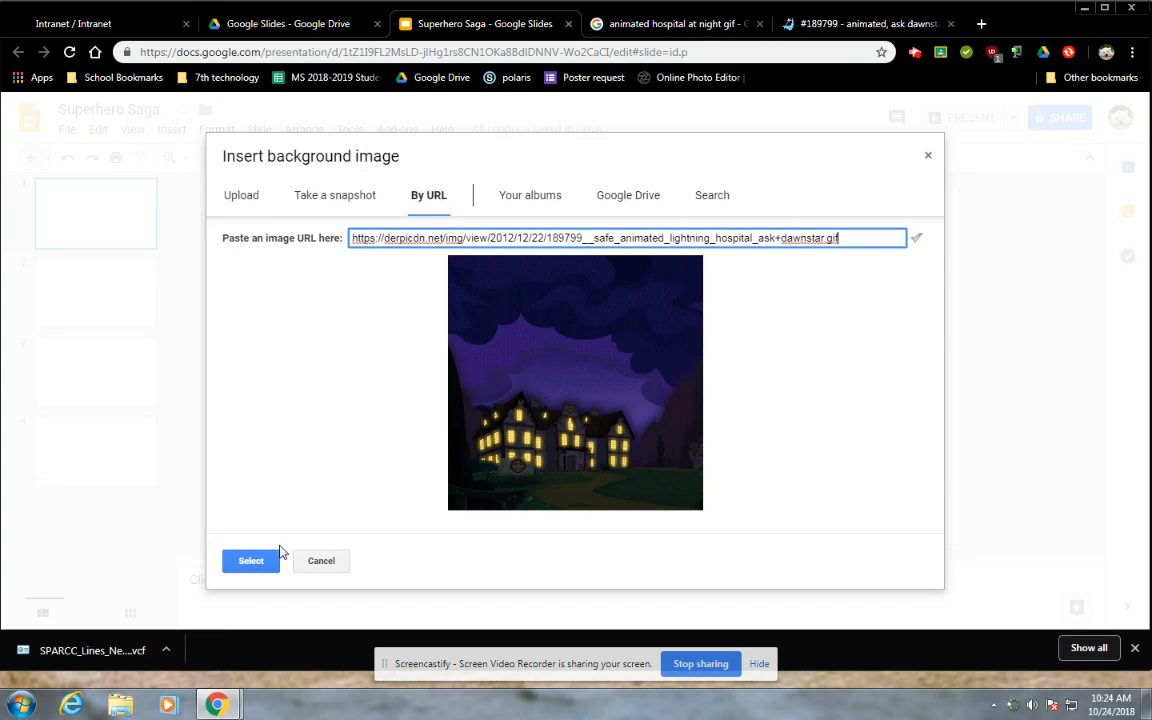
{"action": "left_click", "coordinate": [257, 560]}
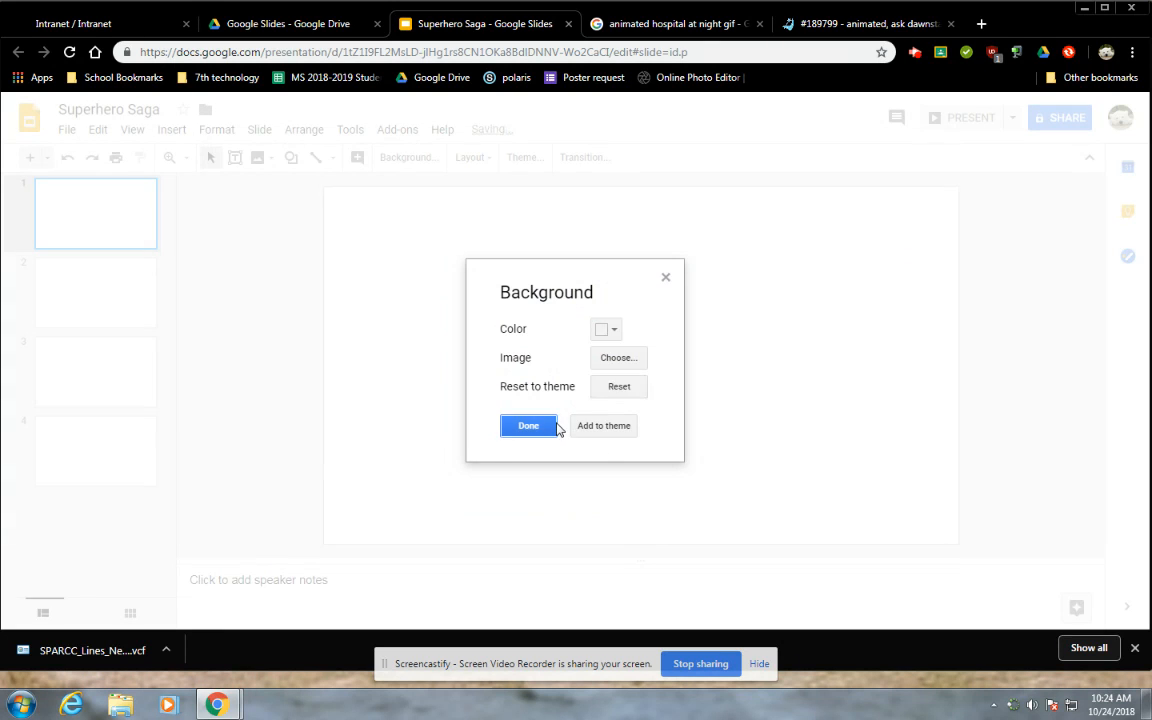
{"action": "left_click", "coordinate": [557, 429]}
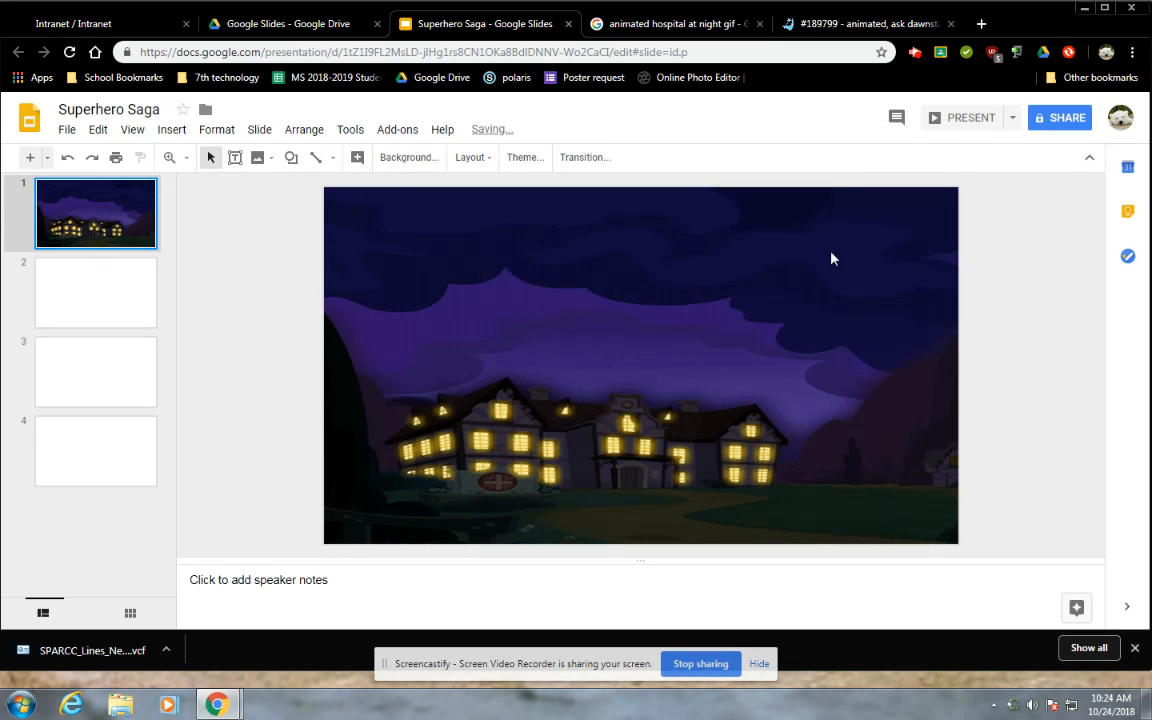